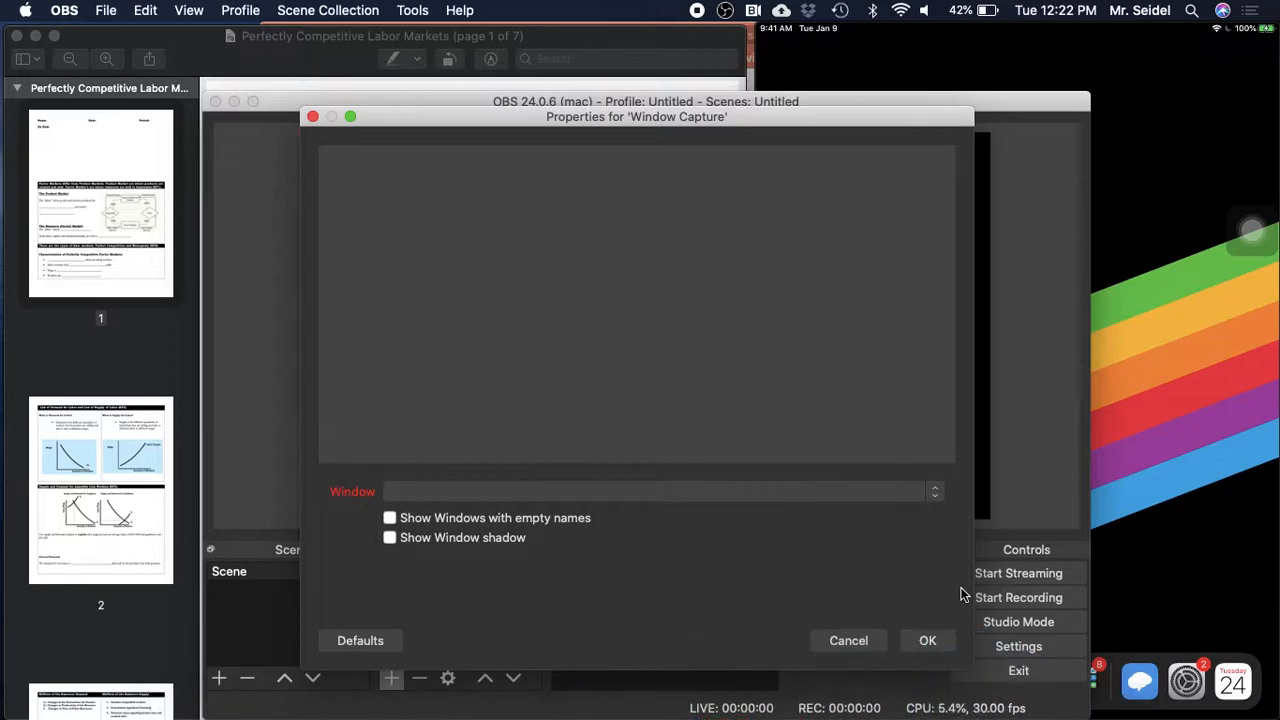
Step: Dismiss the window capture properties and remove the existing Window Capture source from the scene
left_click(847, 640)
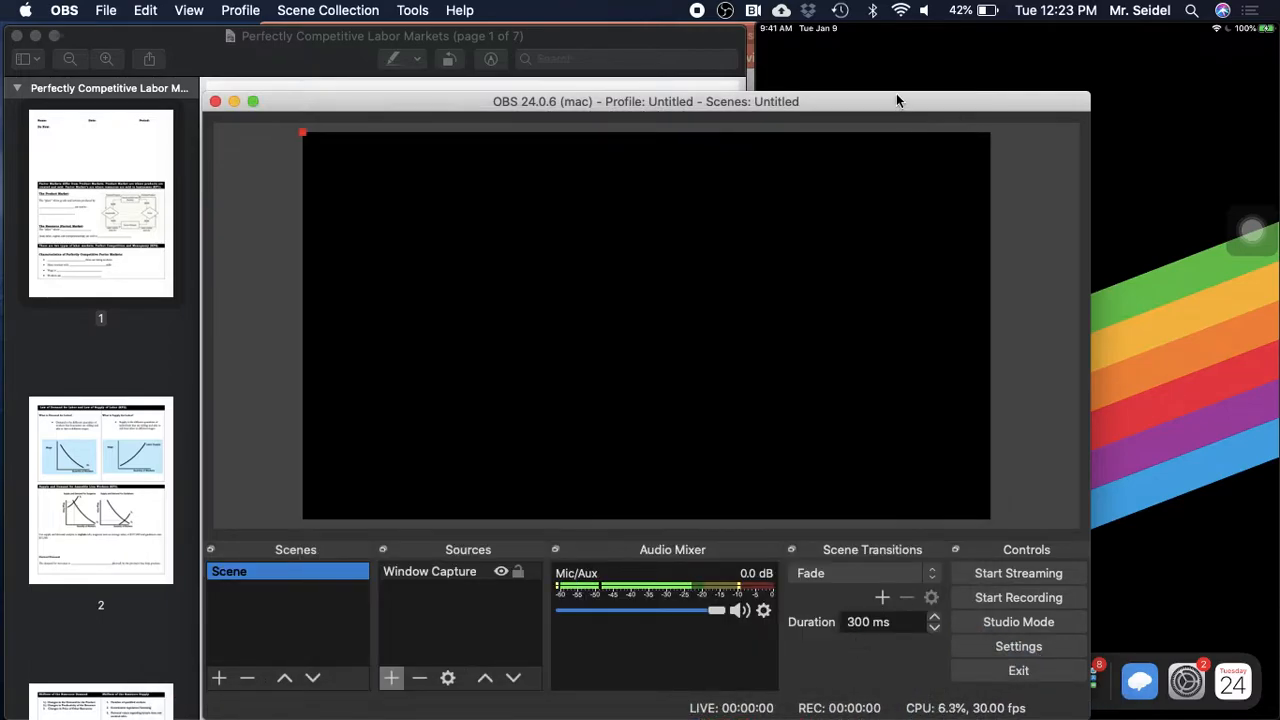
left_click_drag(895, 102, 868, 37)
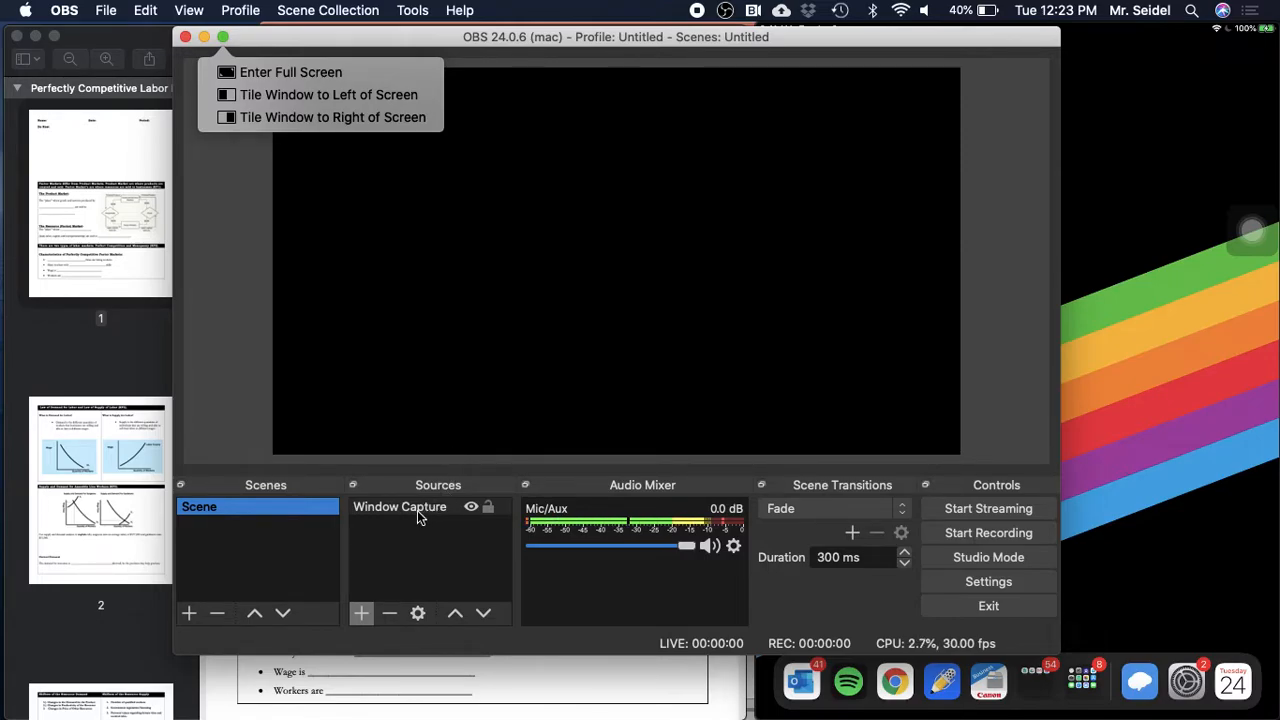
left_click(389, 612)
left_click(744, 362)
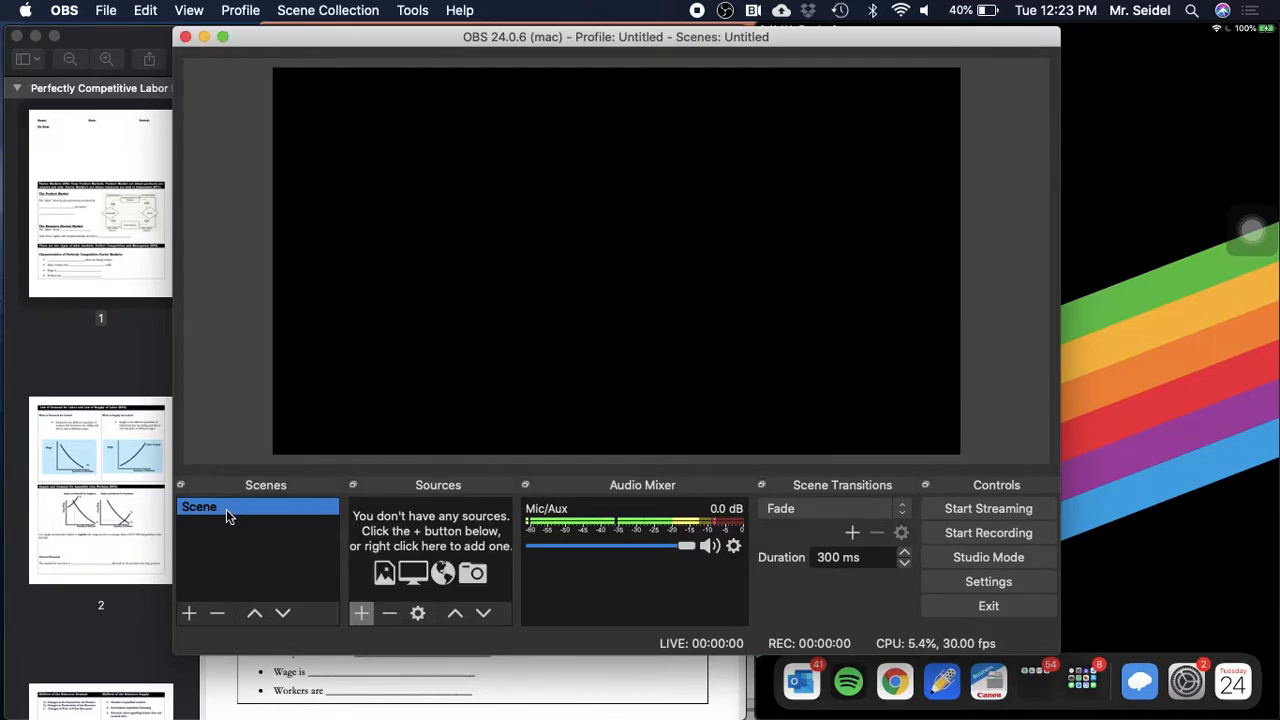
Step: Add a Window Capture source listing windows with empty names, capture the PowerPoint window "5.1- Supply and Demand for Resources Updated (1)", and enlarge it on the canvas
left_click(362, 614)
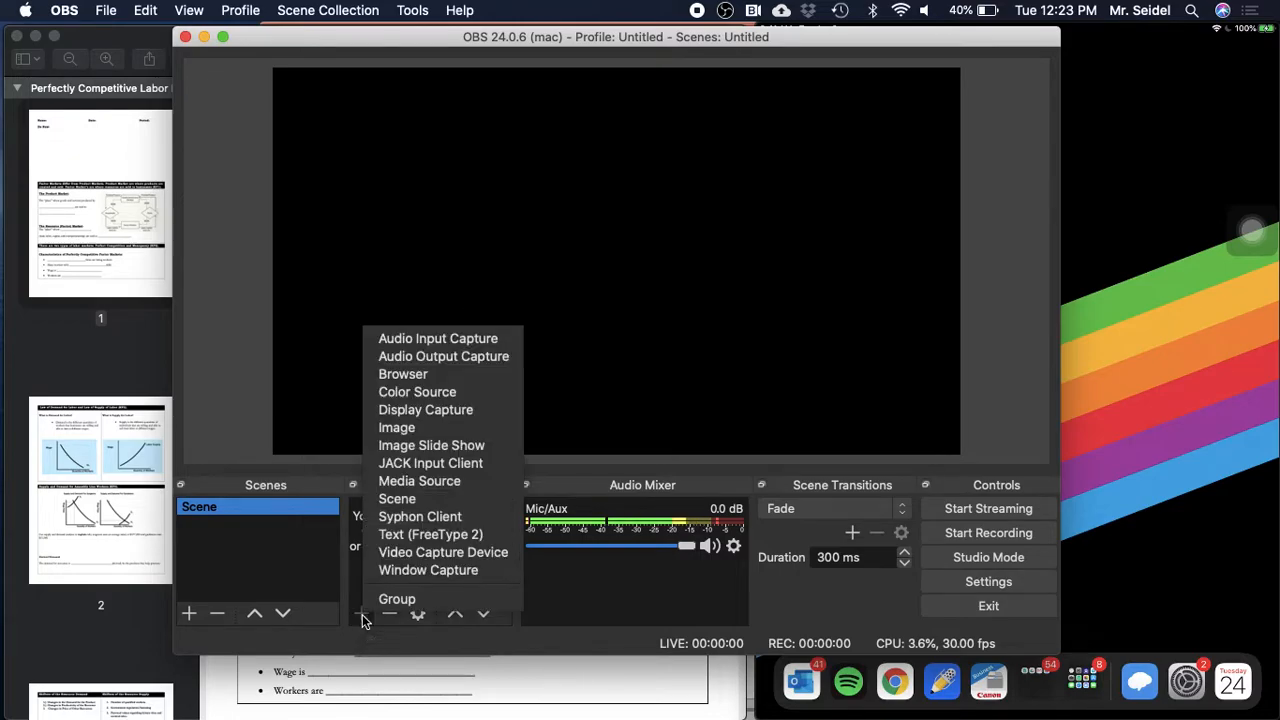
left_click(403, 572)
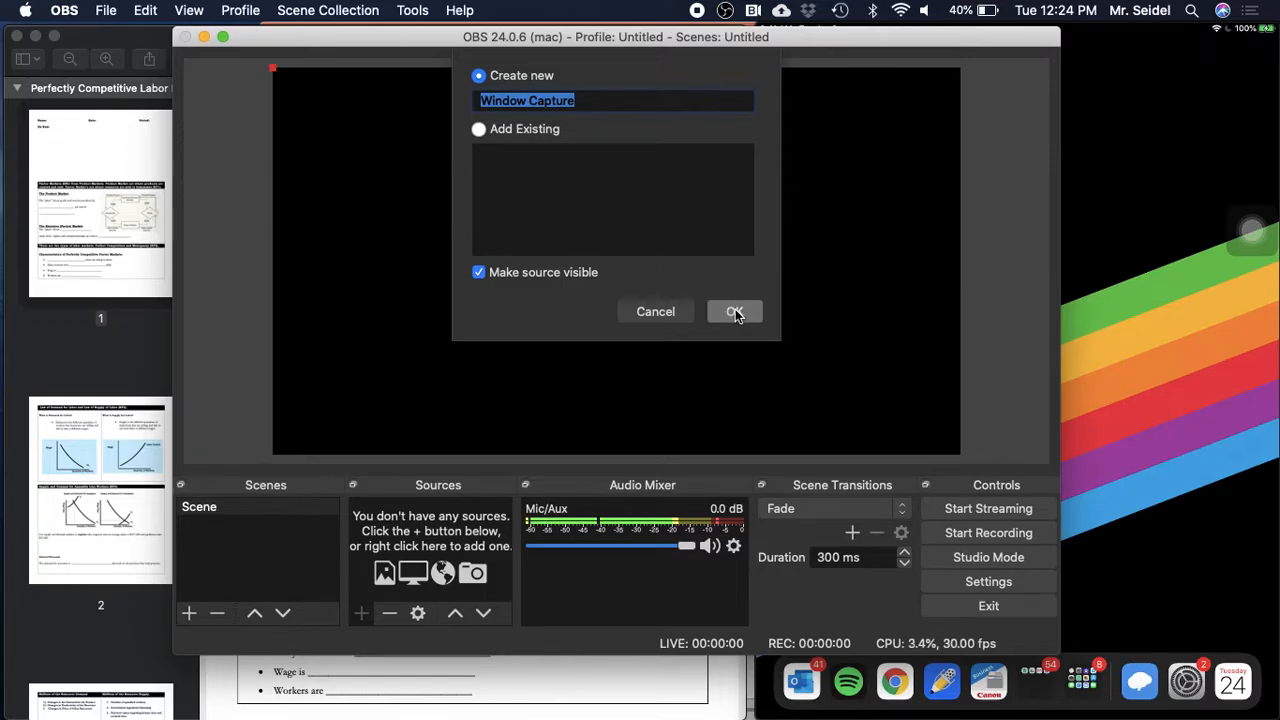
left_click(734, 312)
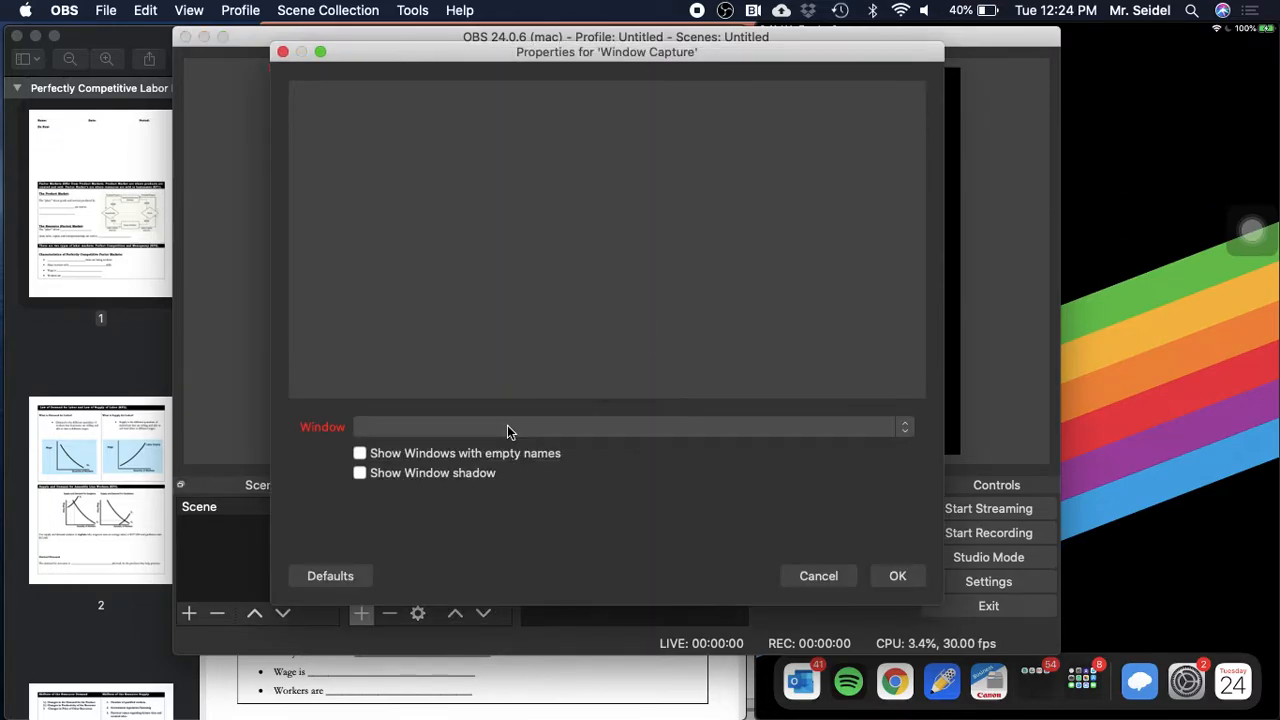
left_click(362, 454)
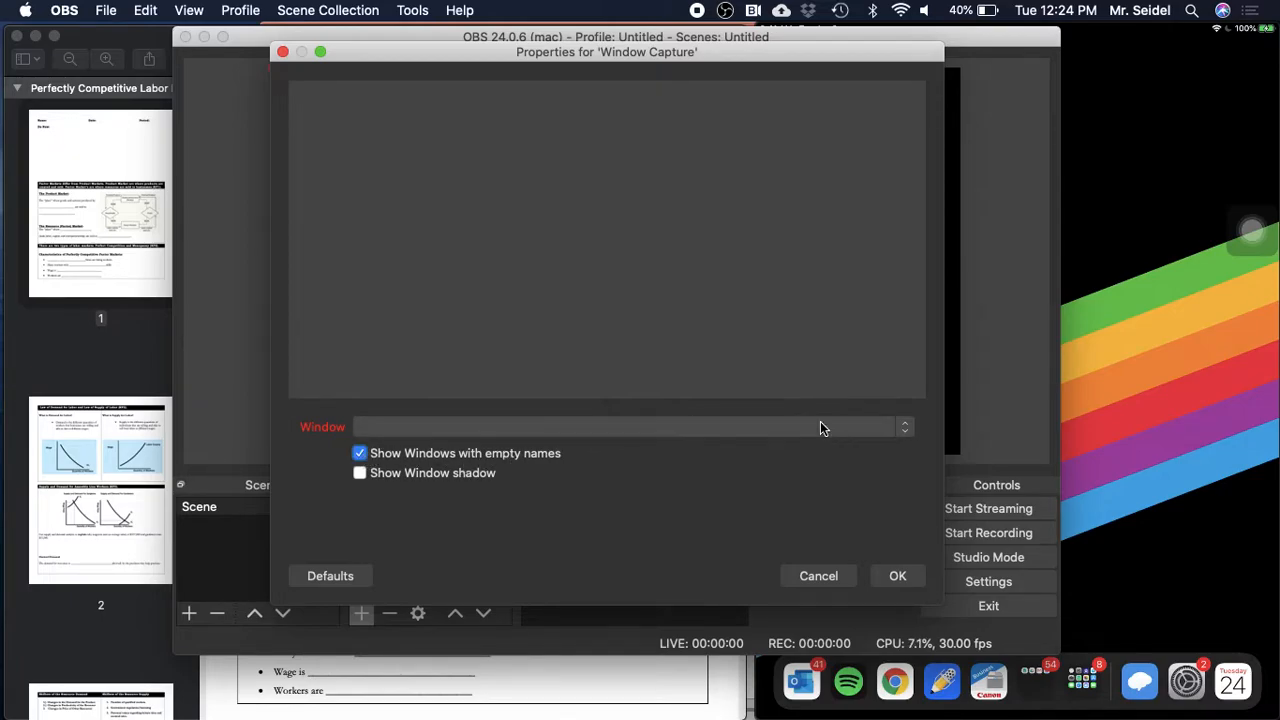
left_click(904, 428)
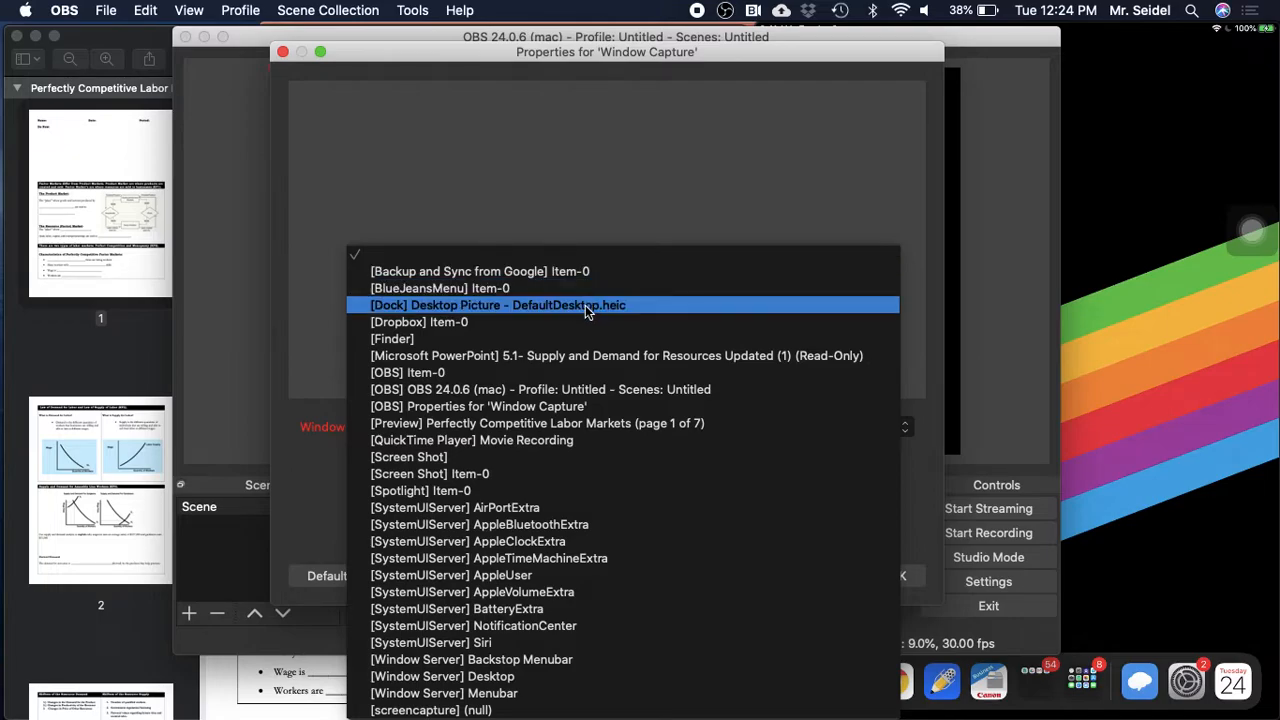
left_click(572, 358)
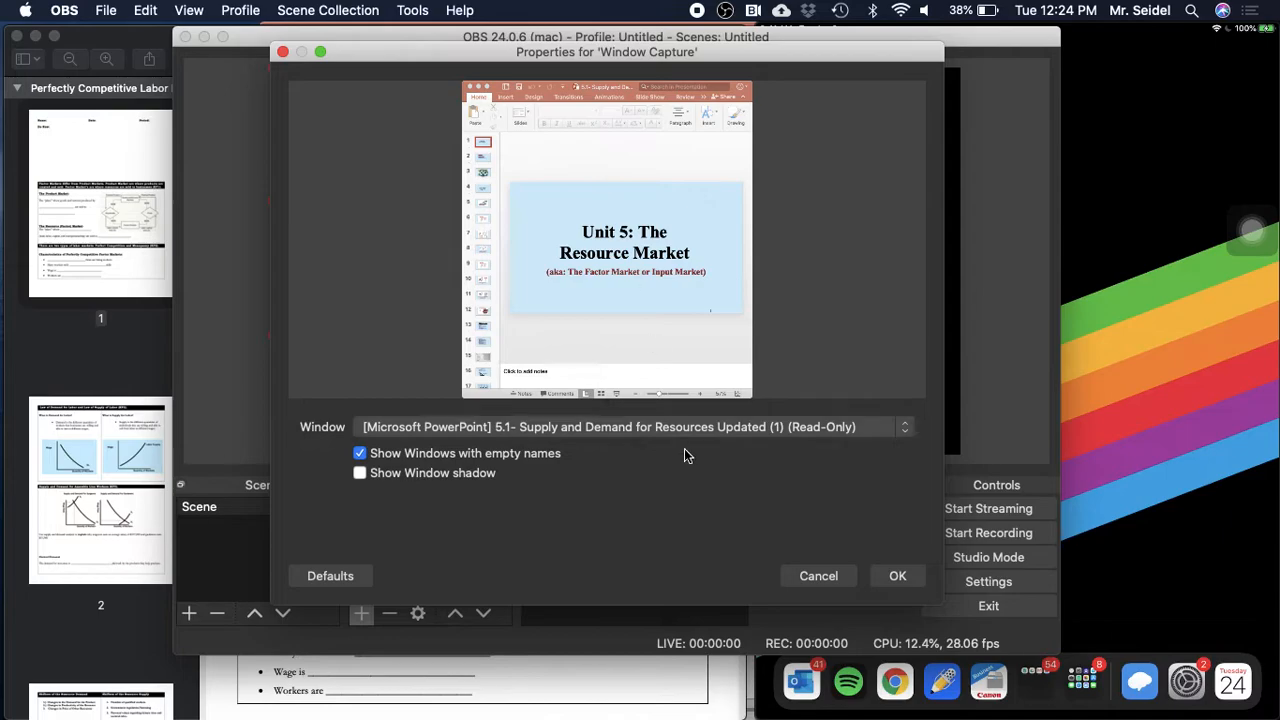
left_click(897, 576)
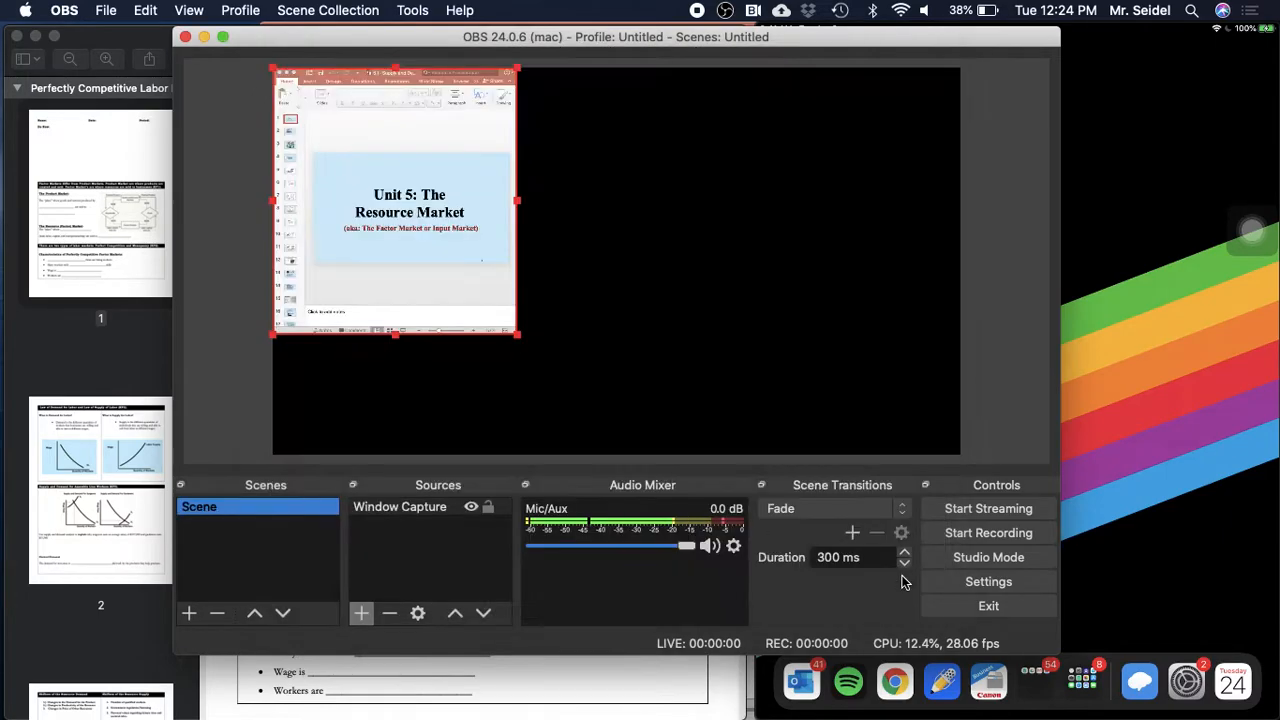
left_click_drag(520, 344, 624, 332)
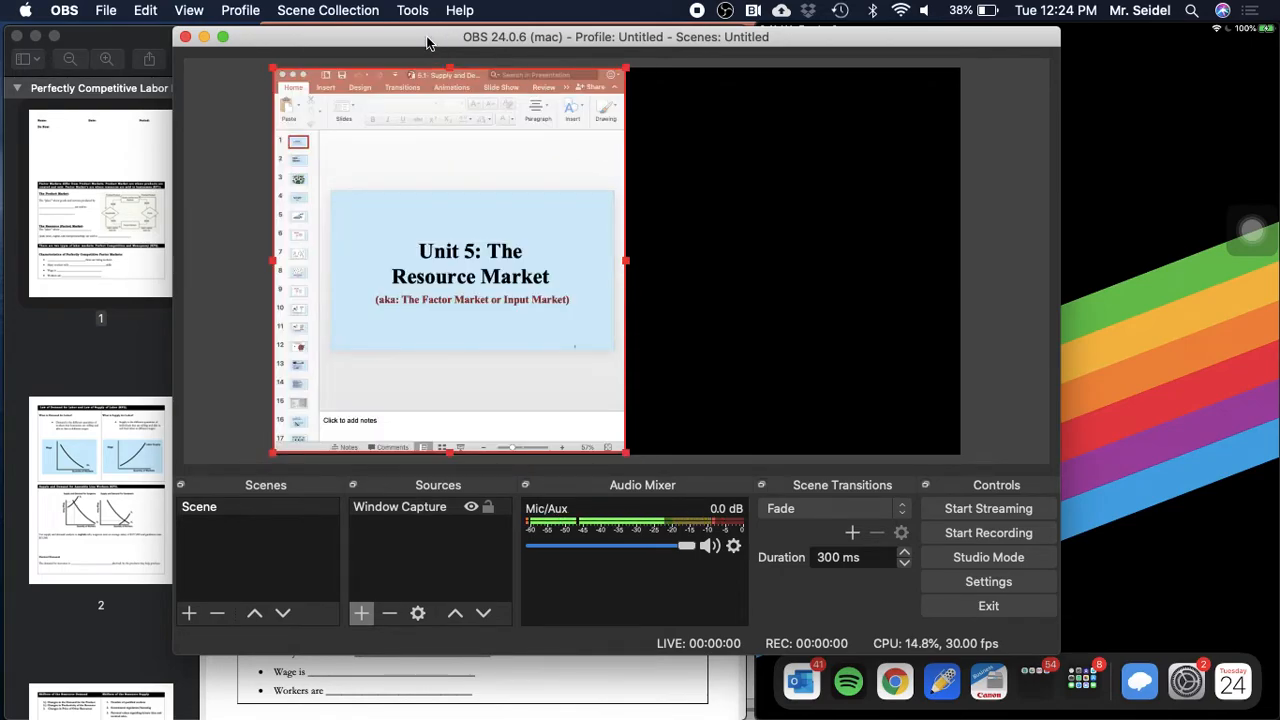
Step: Move the overlapping windows aside, widen the PowerPoint window across the whole screen, and return to OBS
left_click_drag(426, 43, 505, 103)
left_click(570, 35)
left_click_drag(570, 35, 584, 132)
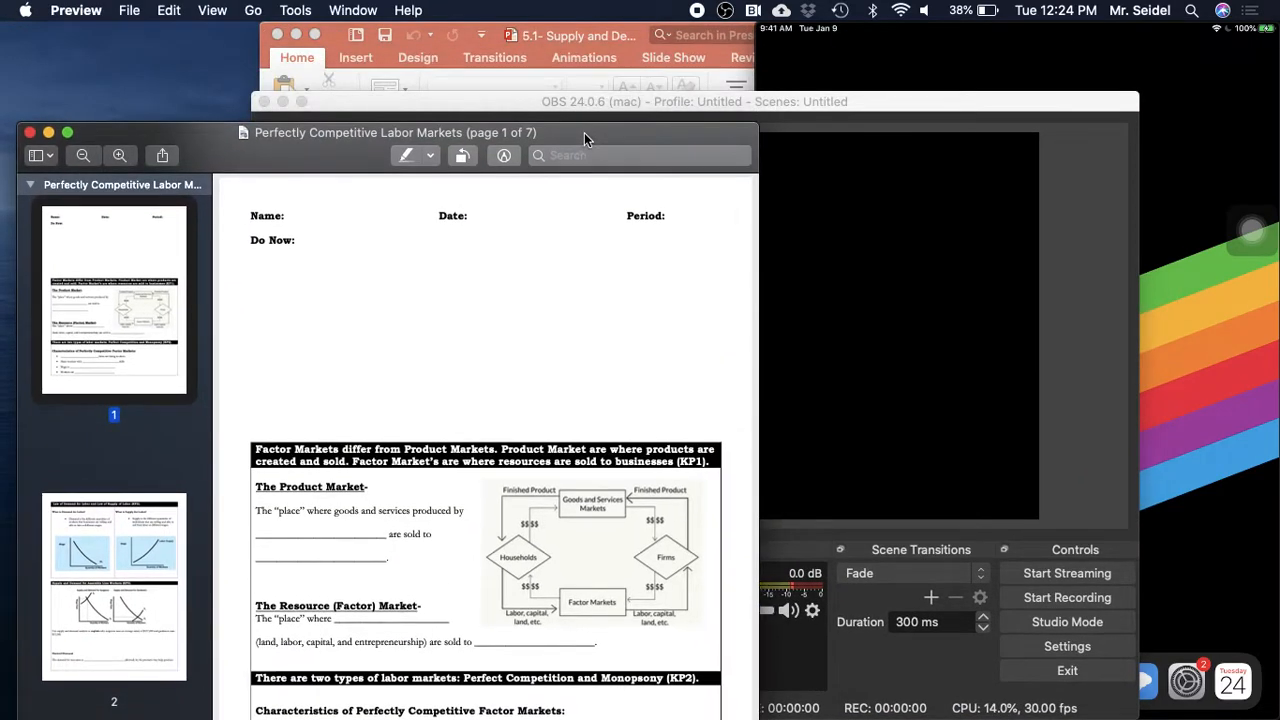
left_click(465, 35)
left_click_drag(612, 35, 363, 9)
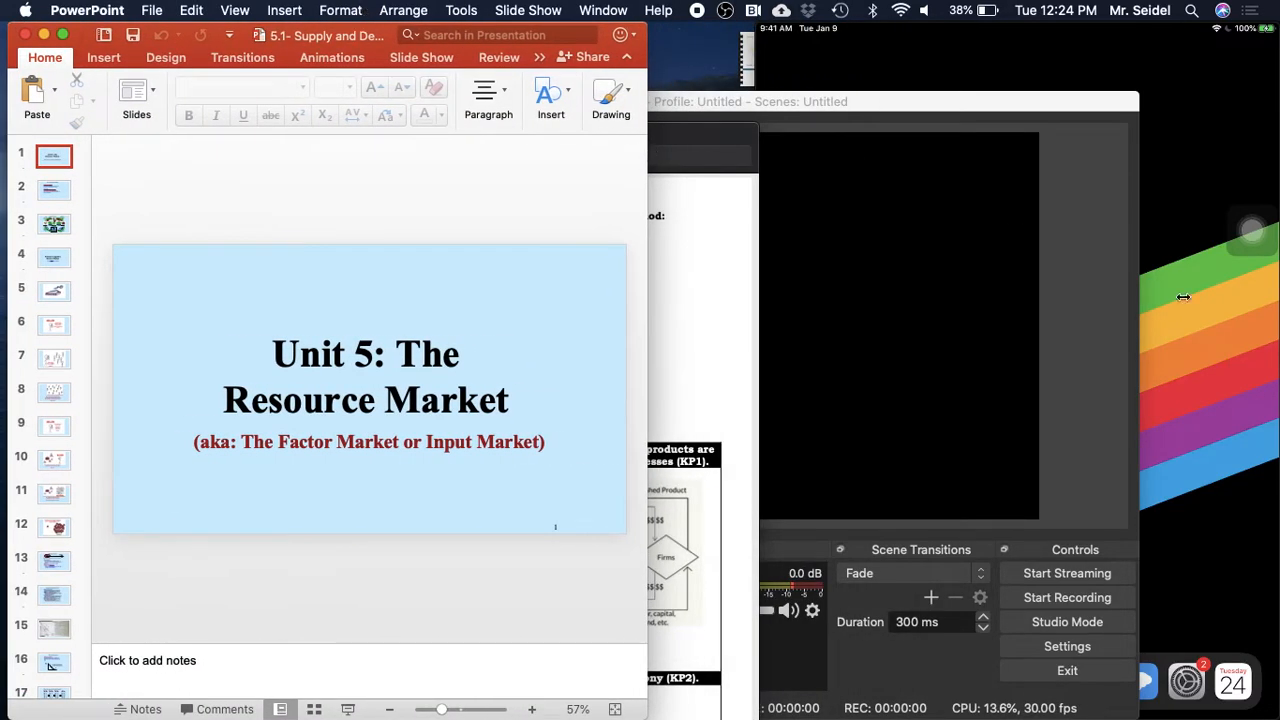
left_click_drag(1016, 219, 1275, 380)
key("ctrl+Up")
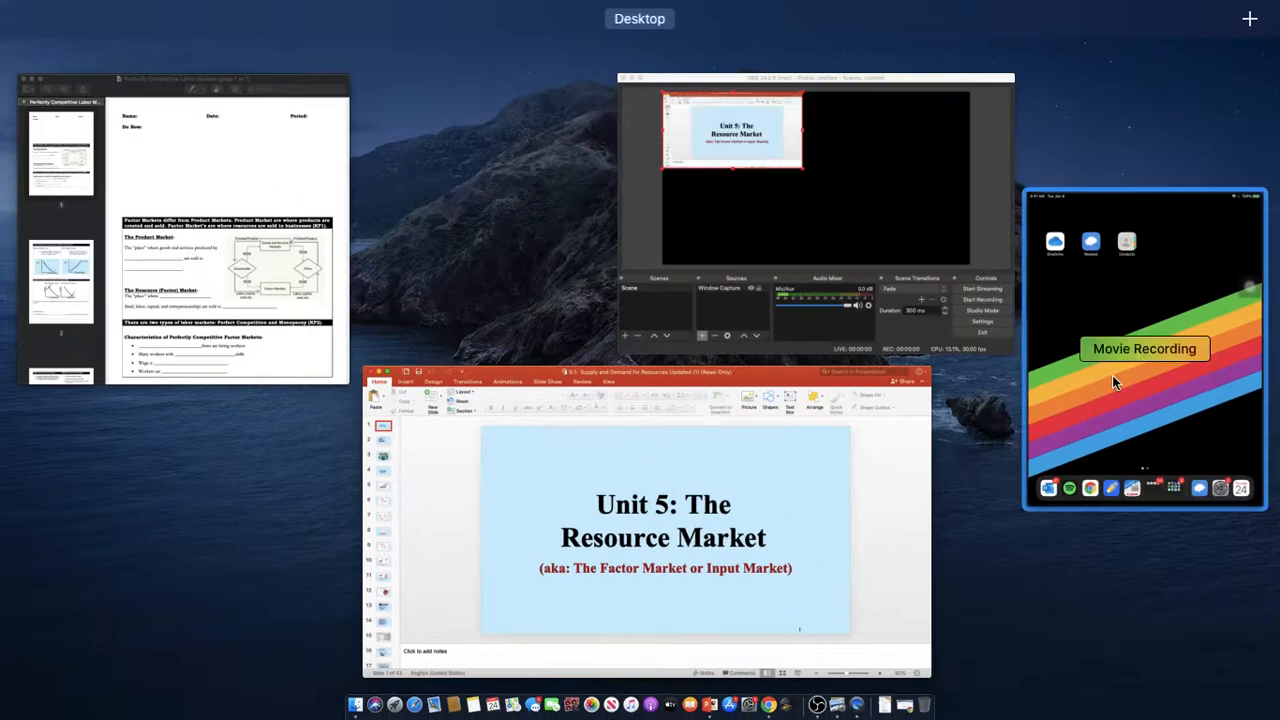
left_click(861, 264)
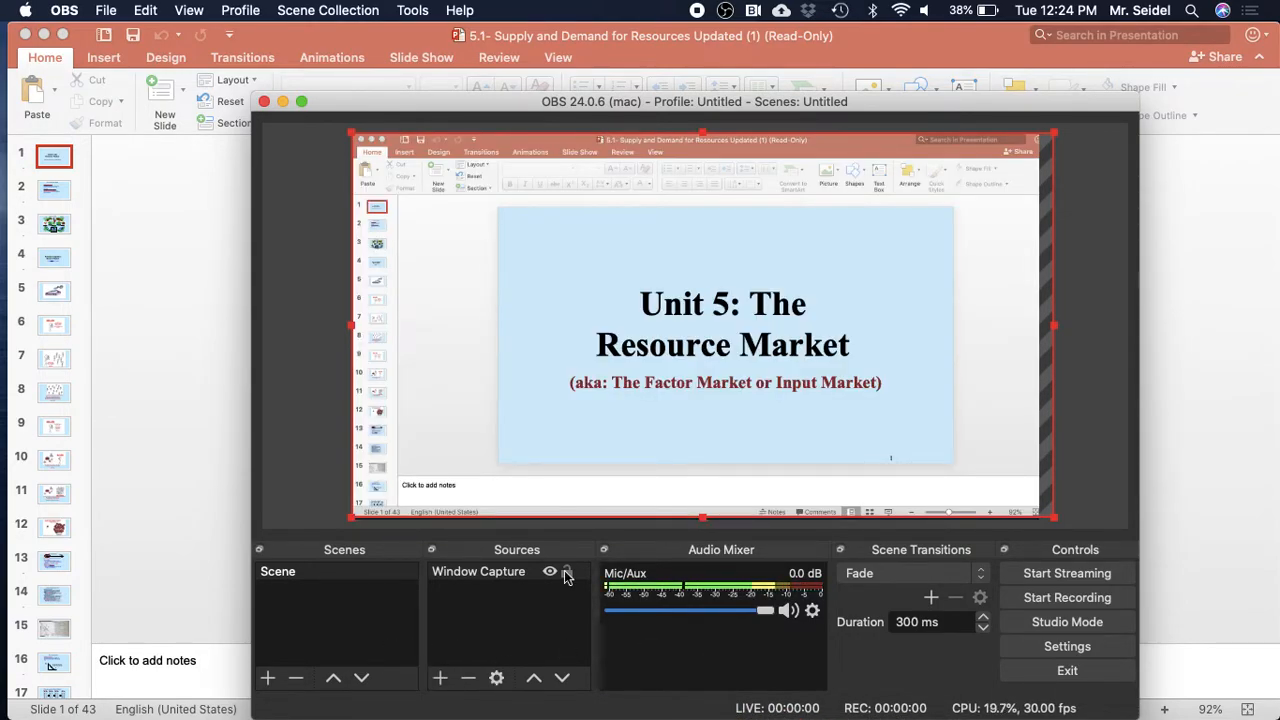
Step: Add a Video Capture Device source to the scene using the FaceTime HD Camera
left_click(440, 679)
left_click(500, 616)
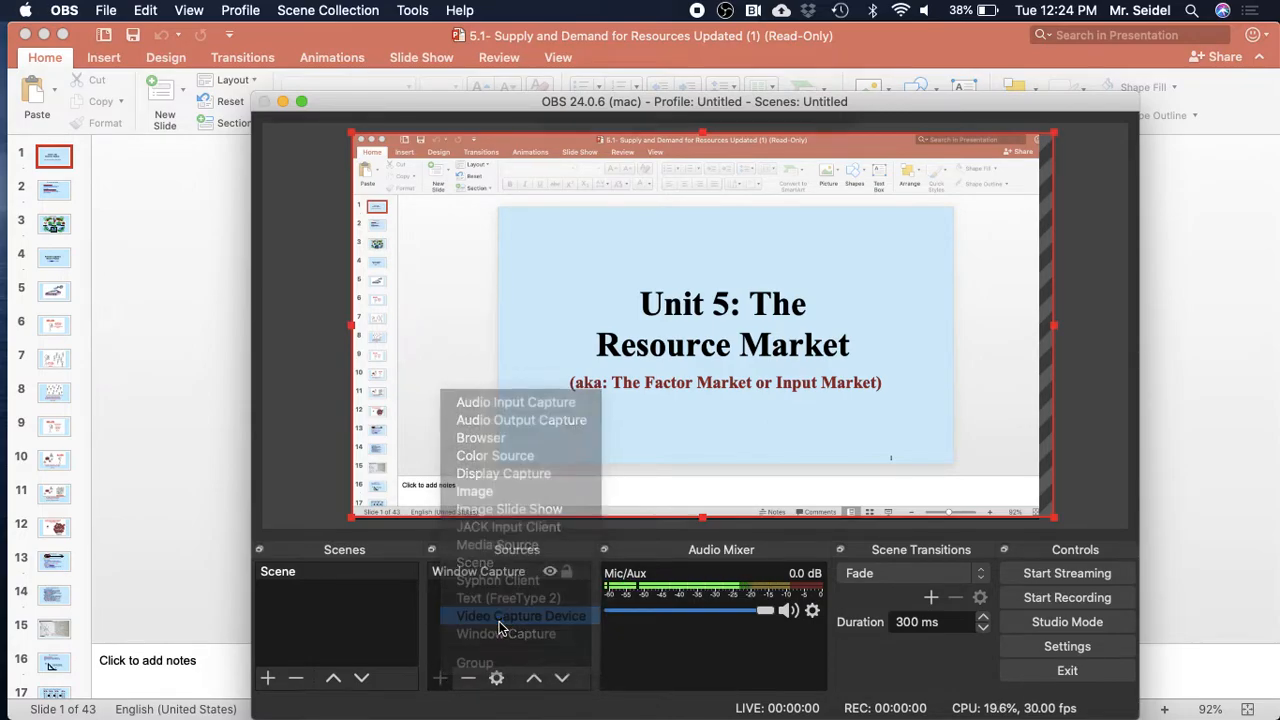
left_click(813, 376)
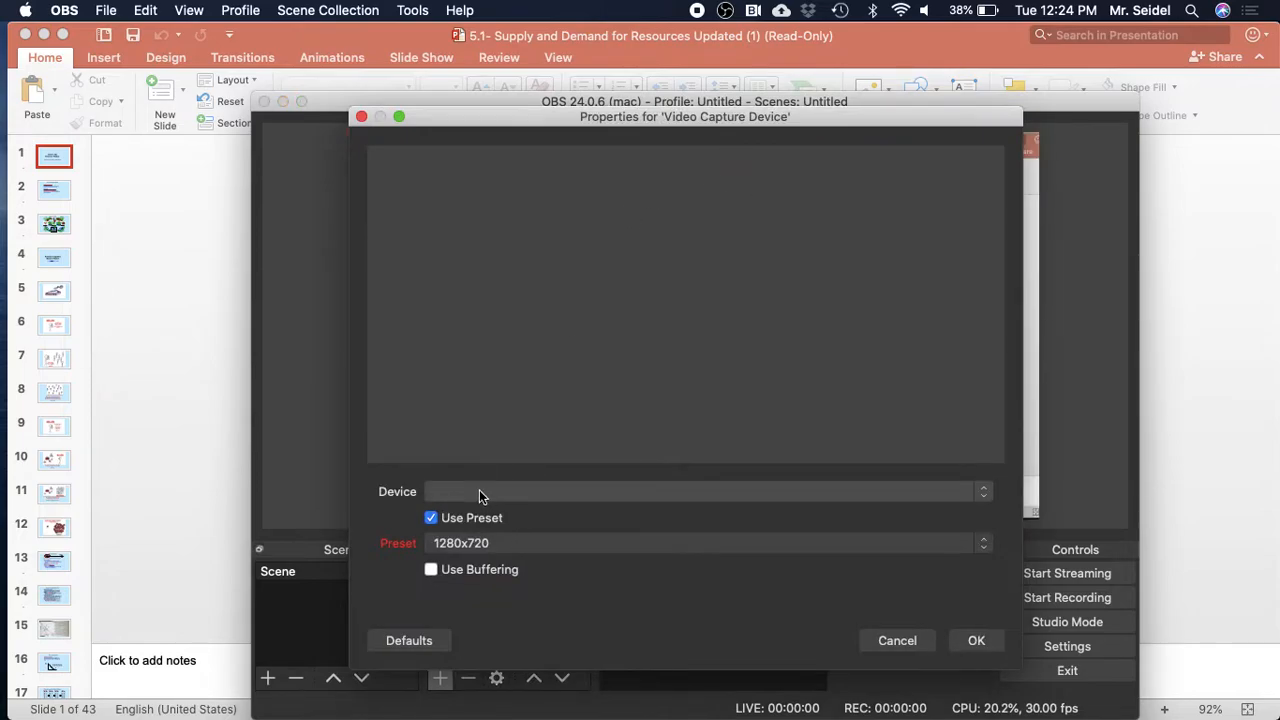
left_click(479, 491)
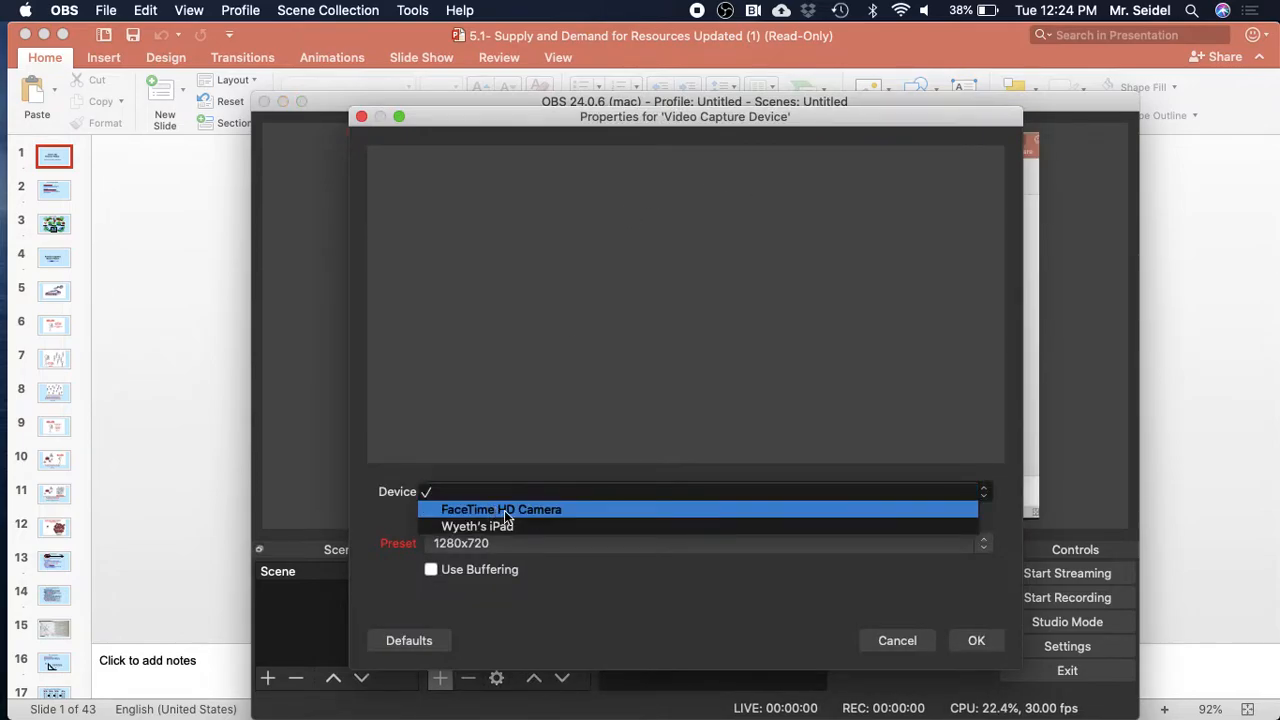
left_click(505, 510)
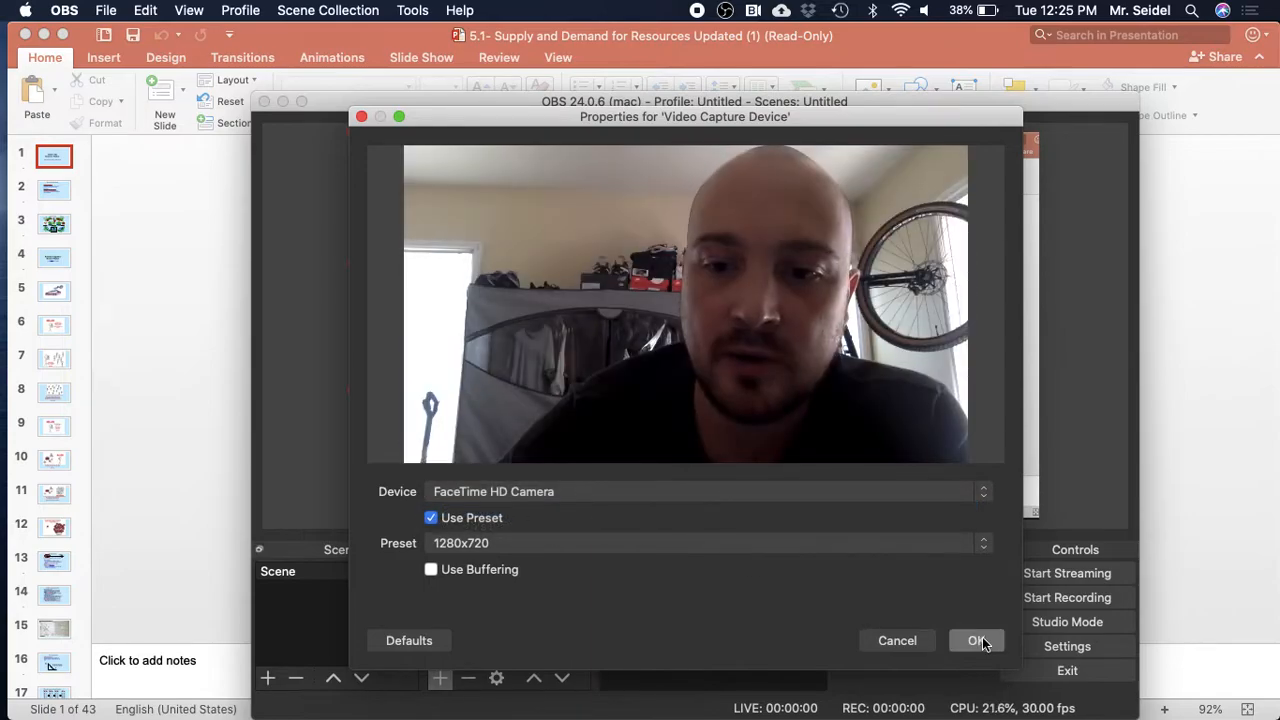
left_click(974, 640)
Step: Place the small webcam picture over the upper-right corner of the captured slides, overlapping the canvas's right edge
left_click_drag(809, 389, 961, 222)
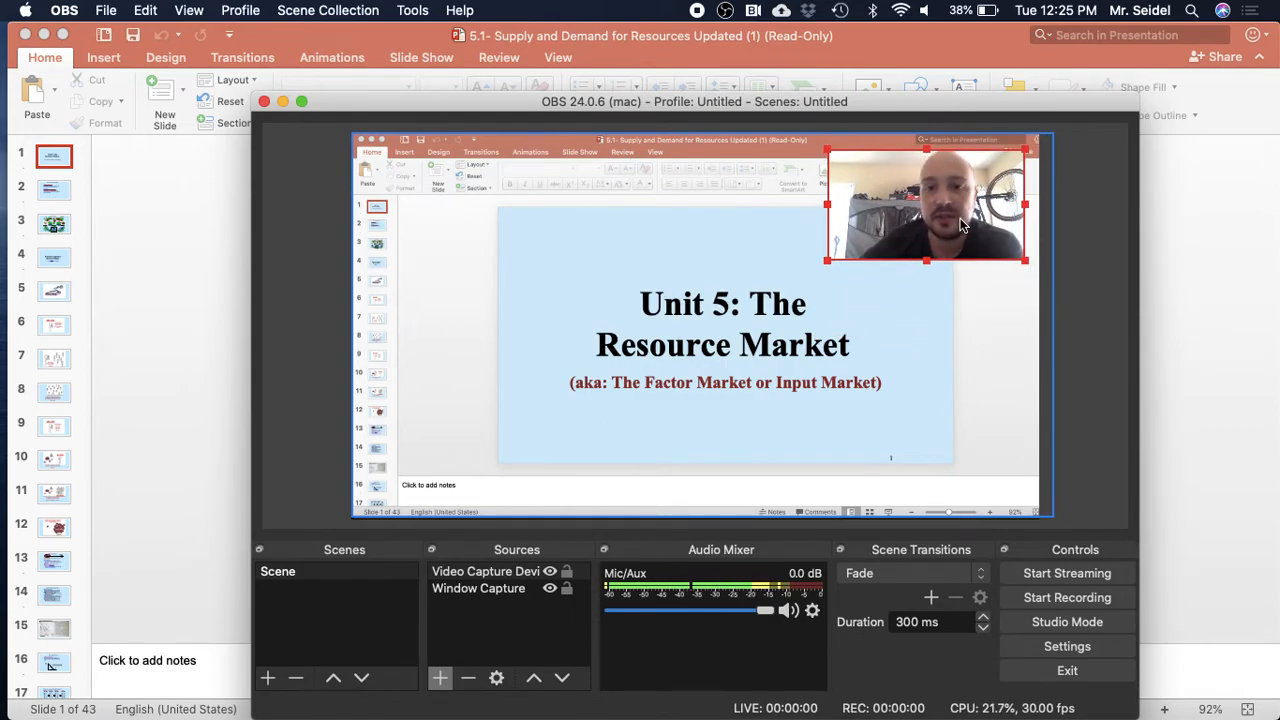
left_click(378, 136)
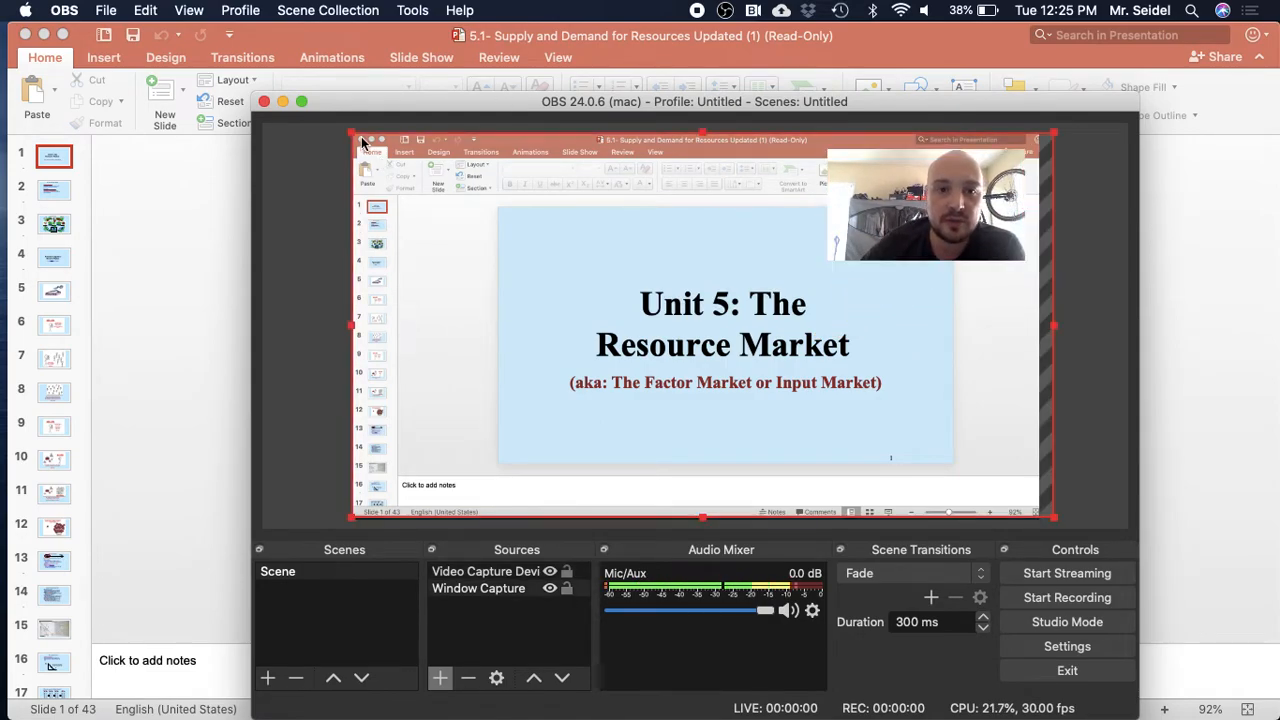
left_click(926, 238)
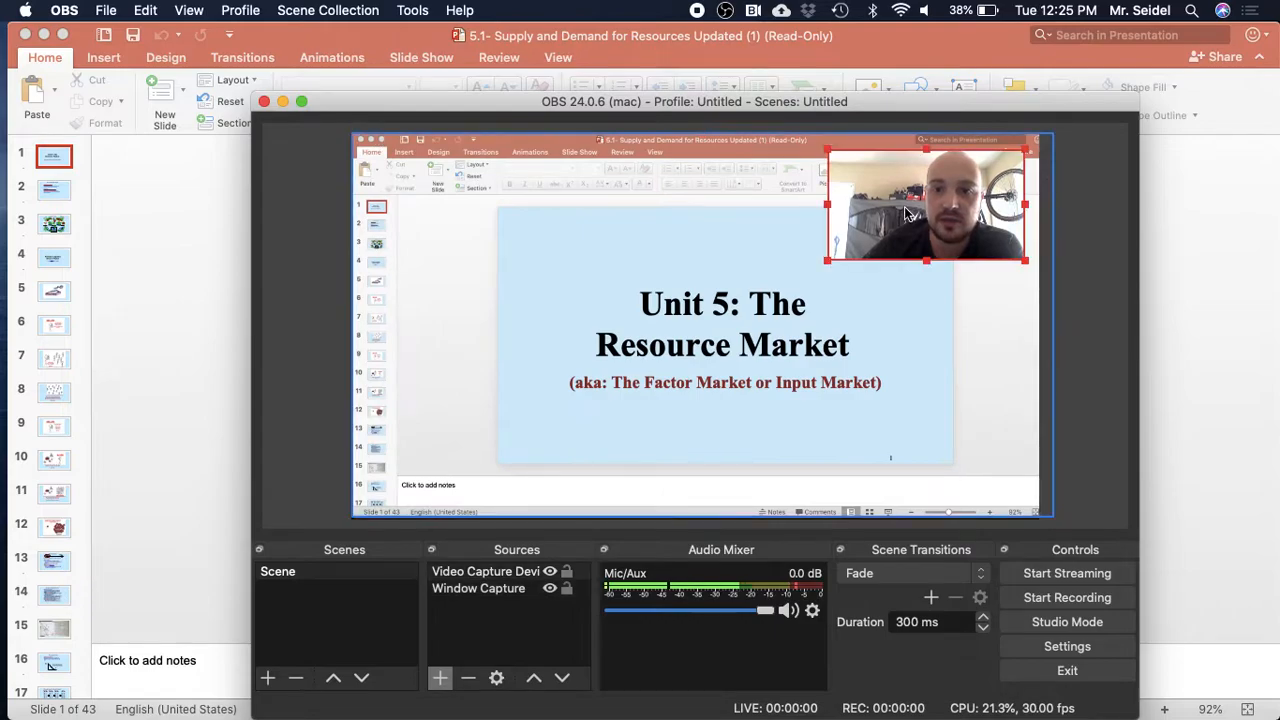
mouse_move(926, 241)
left_mouse_down()
mouse_move(1043, 263)
mouse_move(1003, 270)
mouse_move(928, 240)
mouse_move(946, 240)
left_mouse_up()
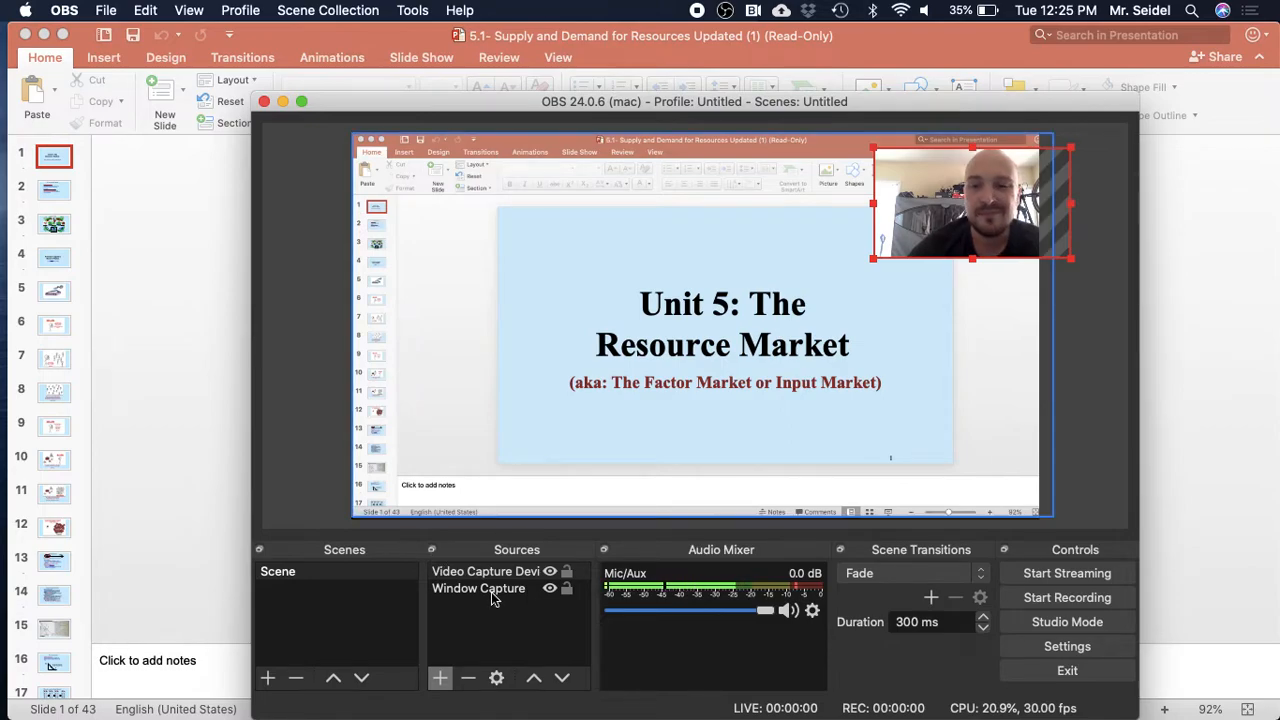
Step: Create Scene 2 and add a Window Capture source of the Preview window "Perfectly Competitive Labor Markets", listing windows with empty names
left_click(267, 678)
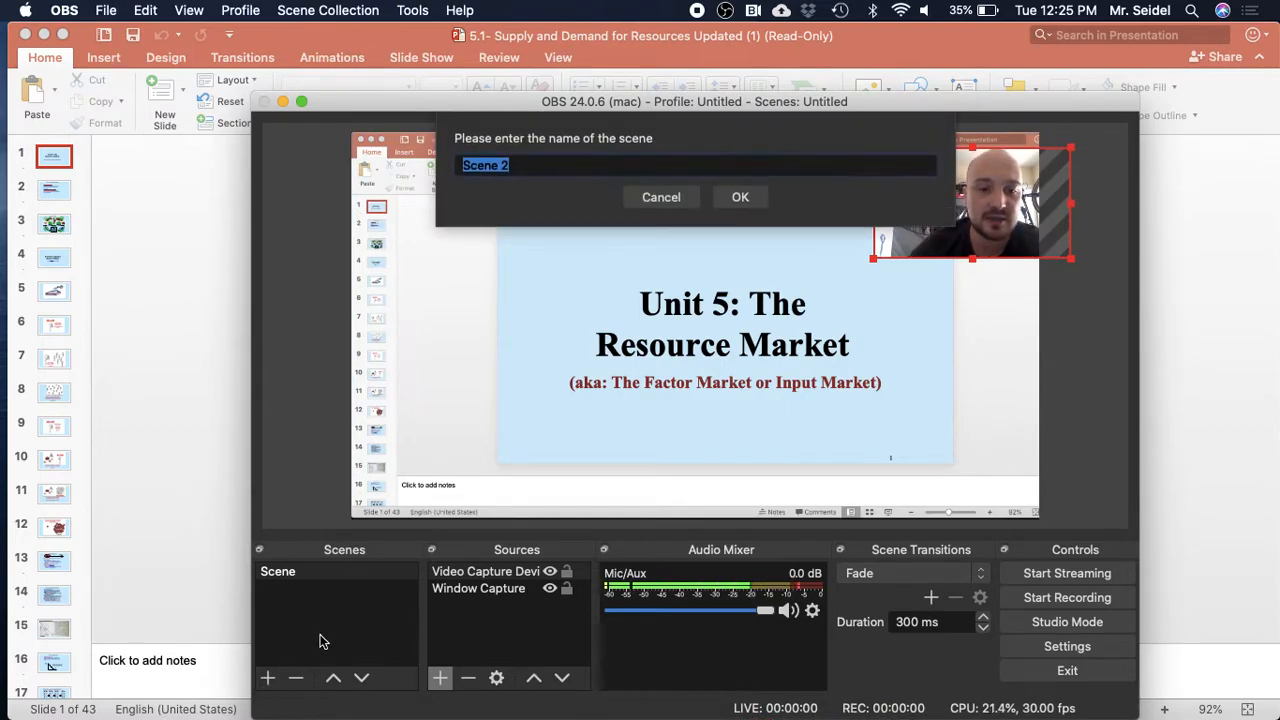
left_click(737, 197)
left_click(441, 678)
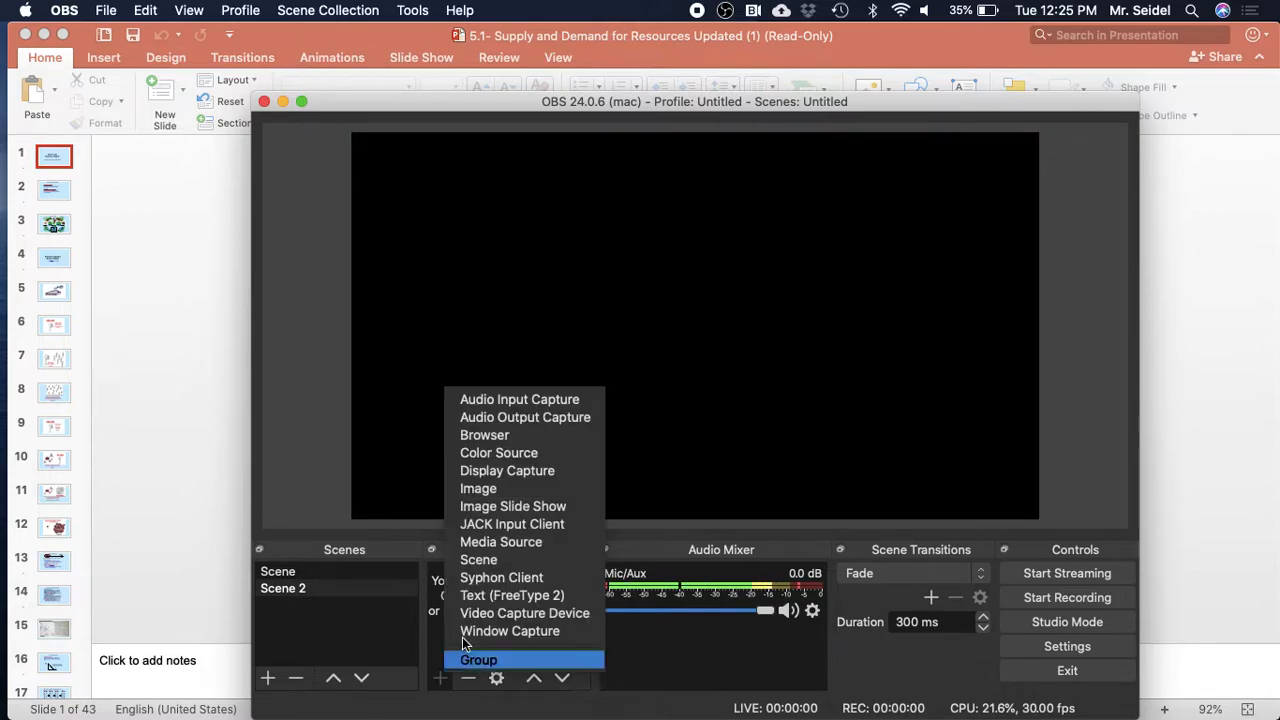
left_click(527, 631)
left_click(811, 374)
left_click(537, 514)
left_click(551, 495)
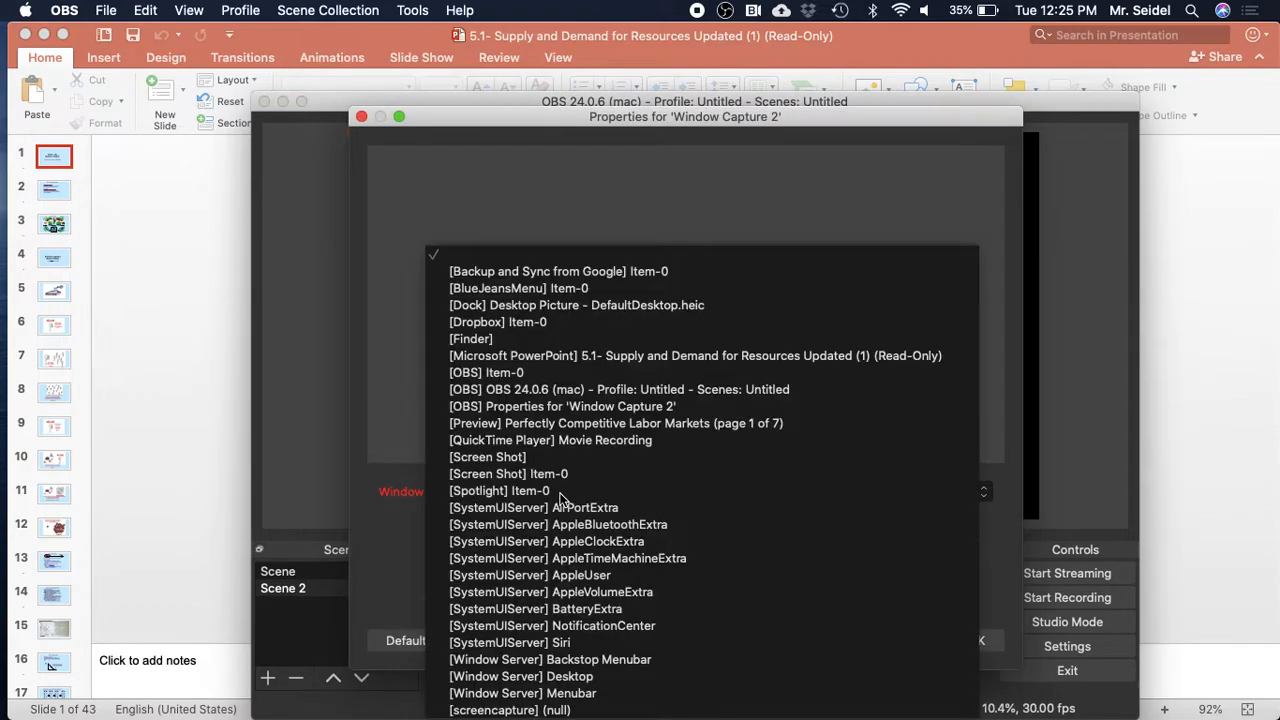
left_click(588, 425)
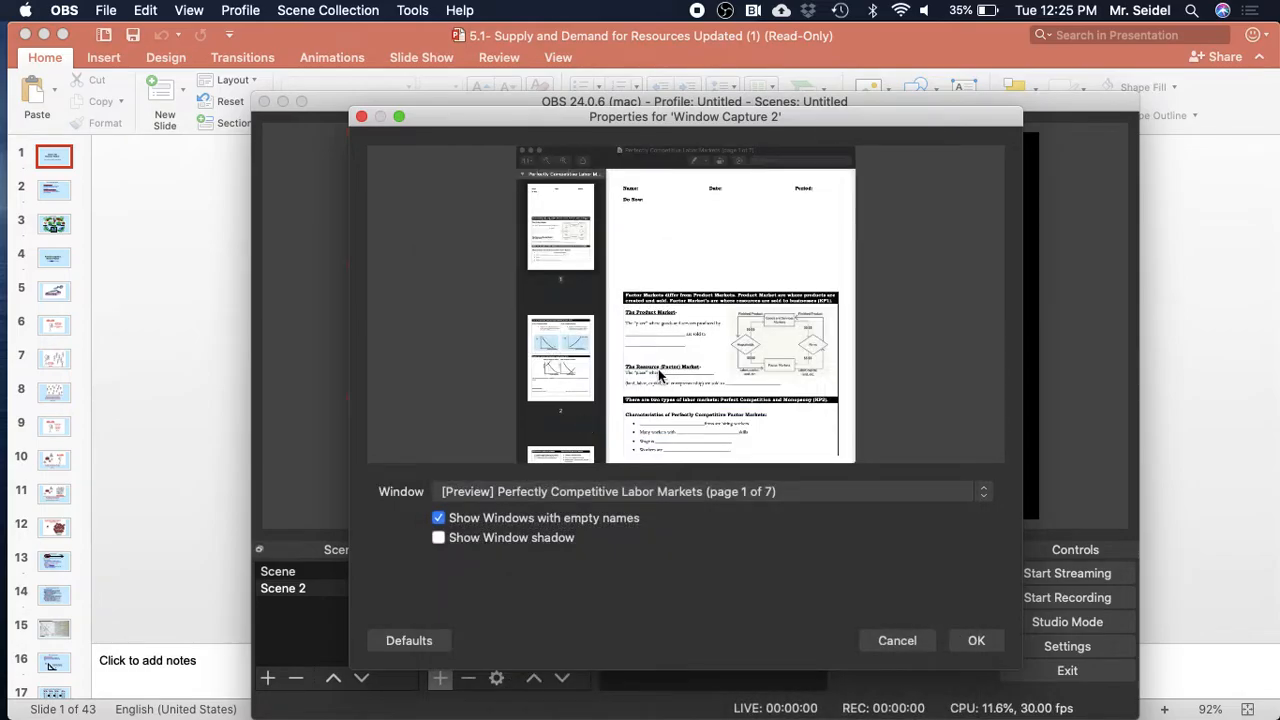
Step: Switch to the worksheet in Preview, widen its window to fill the screen, and show the top of page 1
key("ctrl+Up")
left_click(236, 280)
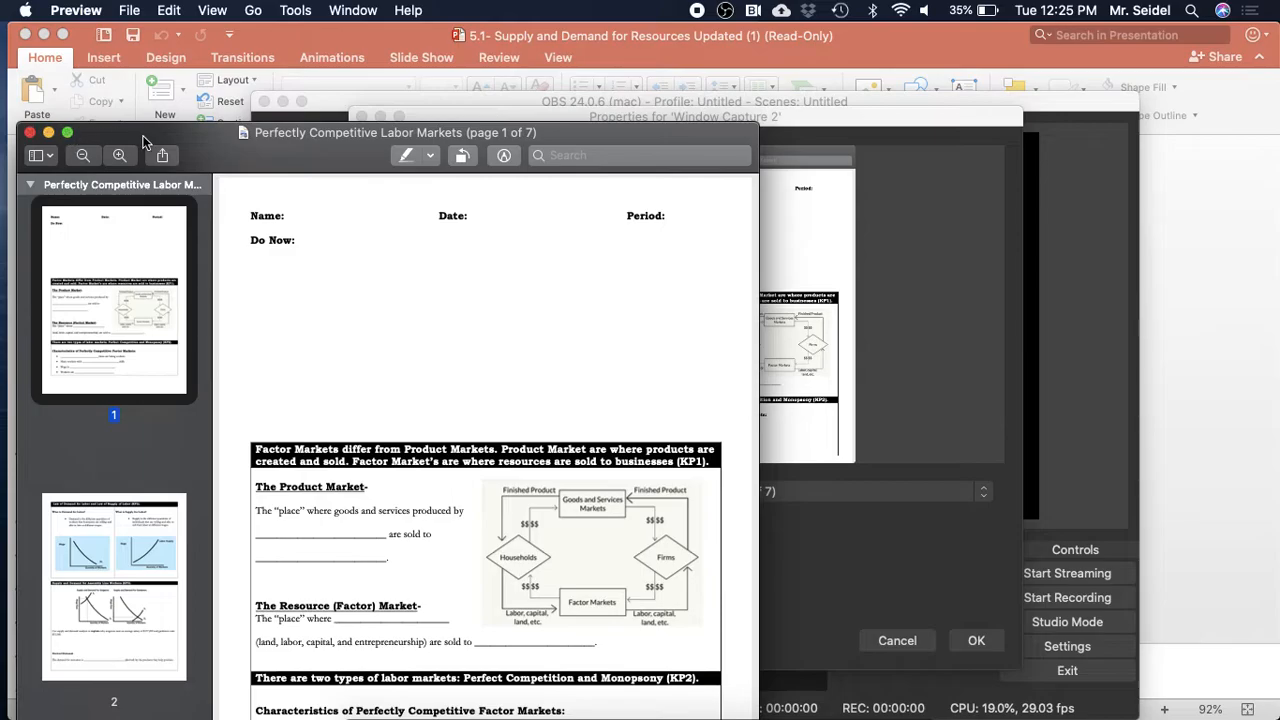
left_click_drag(143, 142, 127, 29)
left_click_drag(741, 238, 1278, 243)
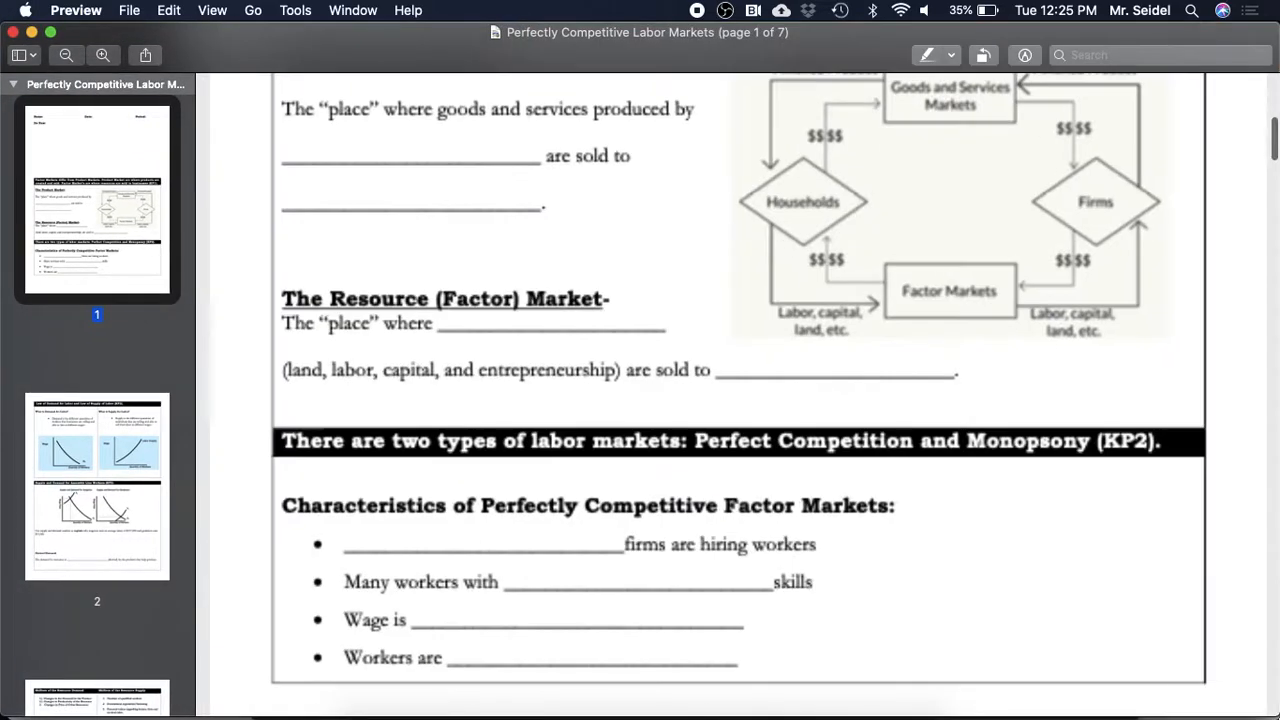
scroll(824, 616, "up", 5)
scroll(825, 622, "down", 5)
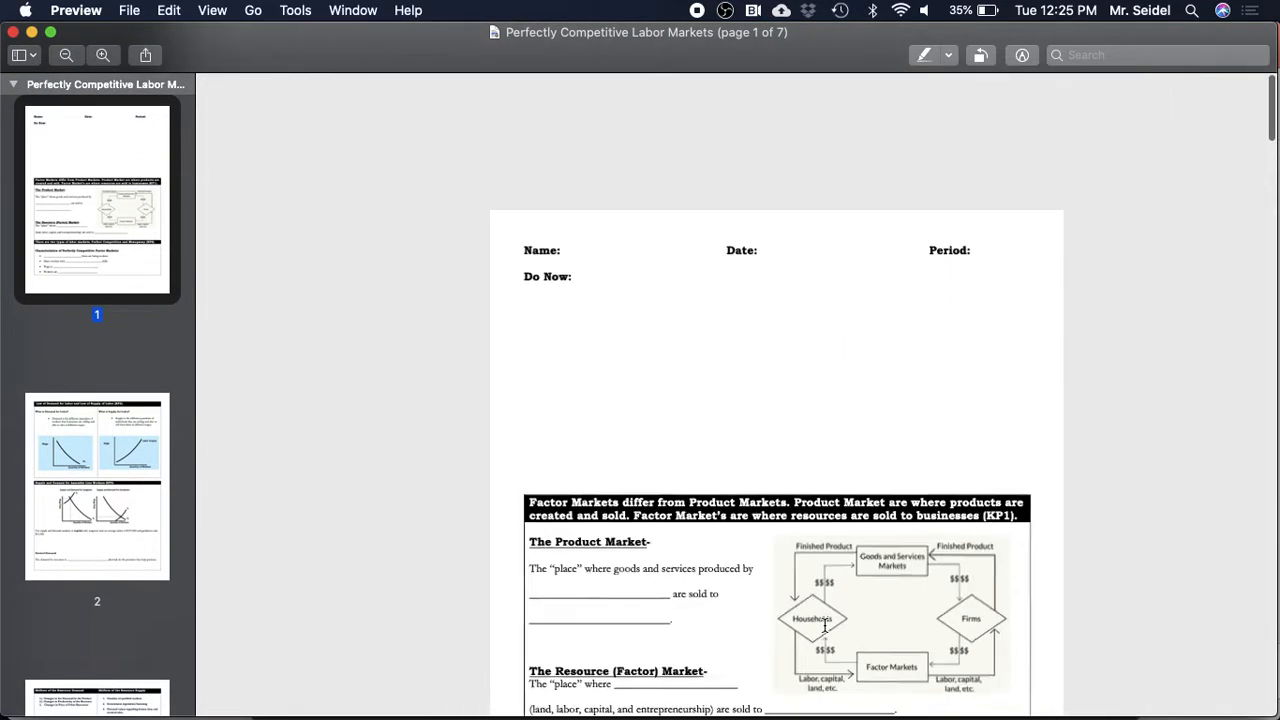
scroll(825, 625, "down", 3)
Step: Return to OBS and enlarge the worksheet capture in Scene 2 to cover most of the canvas
key("ctrl+Up")
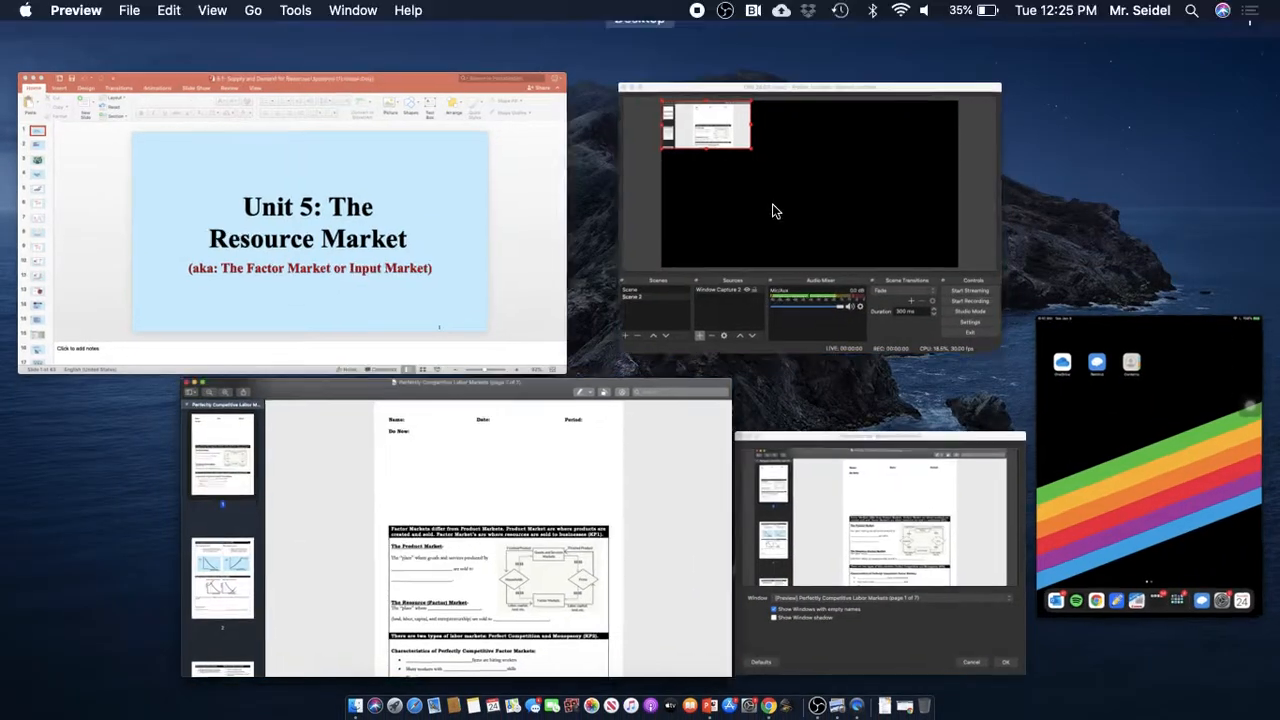
left_click(773, 211)
left_click_drag(837, 397, 969, 468)
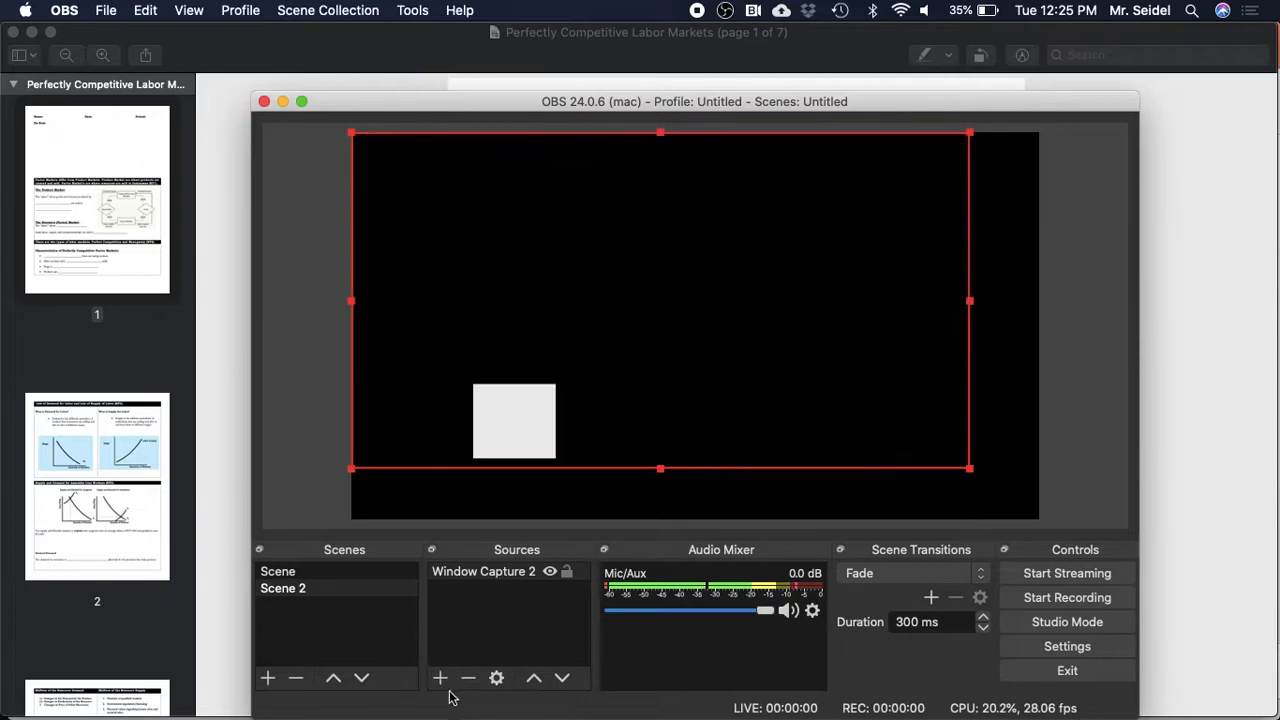
left_click(440, 678)
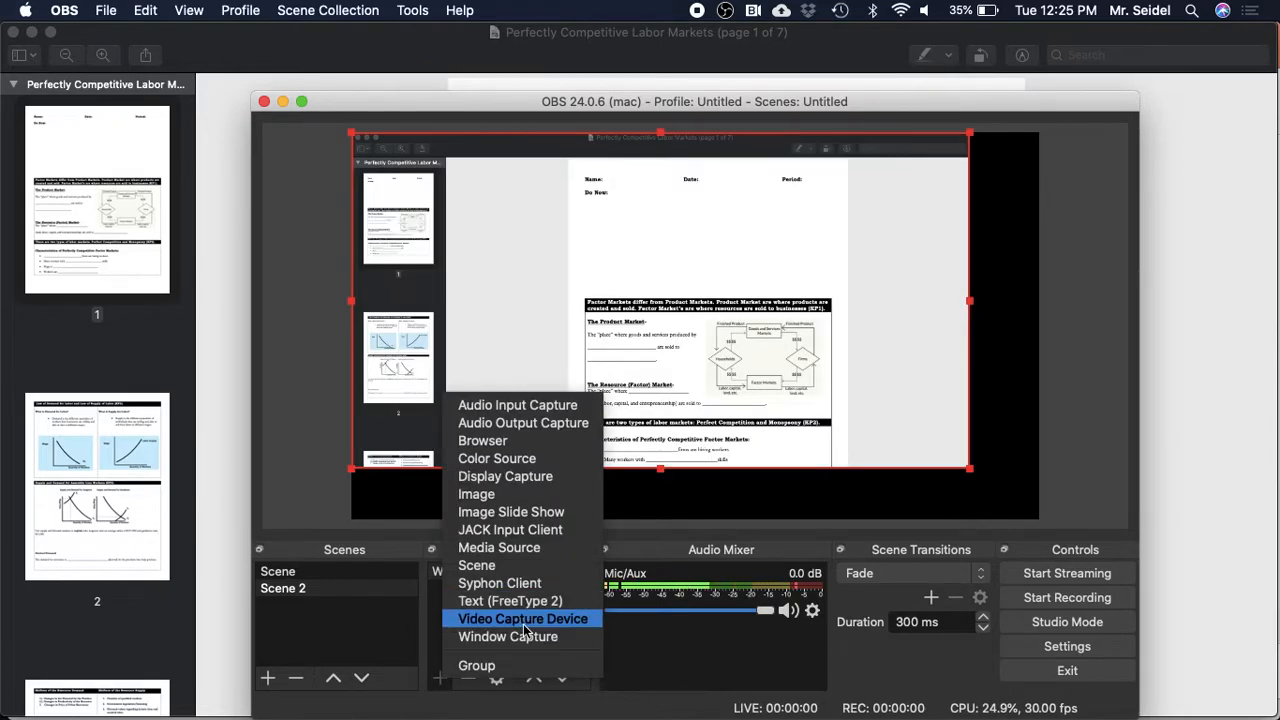
left_click(525, 619)
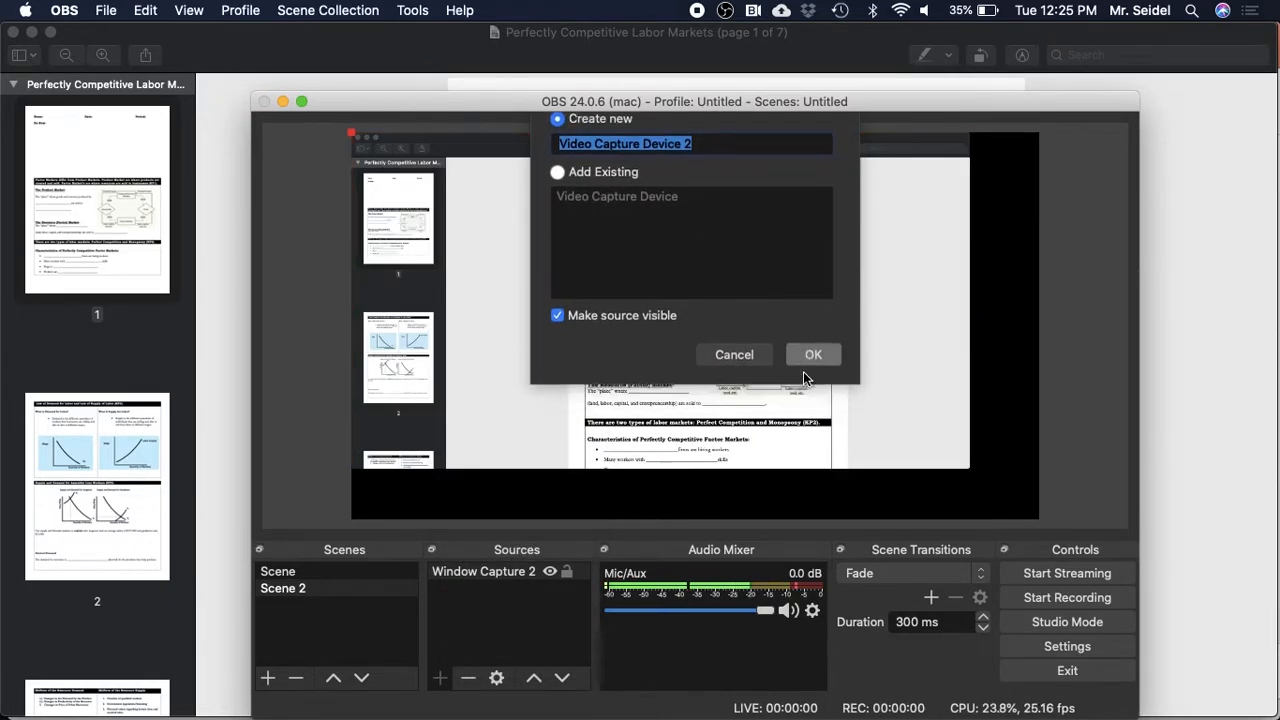
left_click(812, 355)
key("Escape")
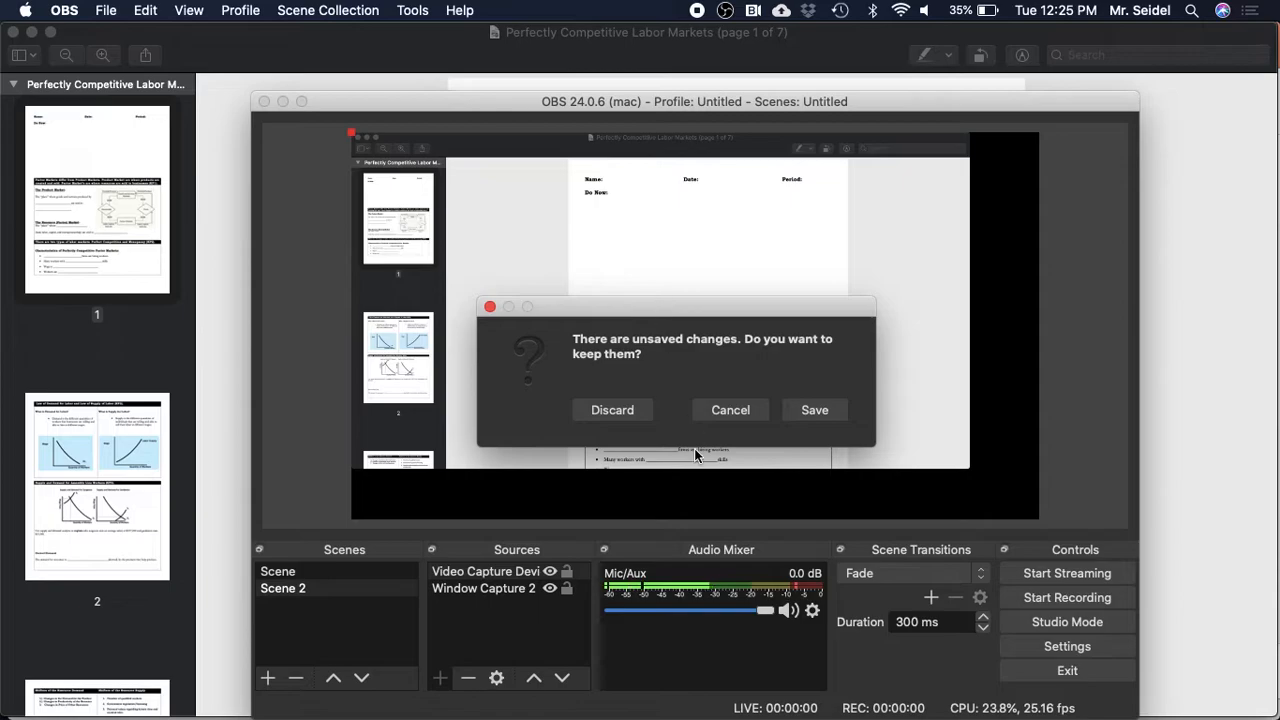
left_click(731, 410)
left_click(928, 638)
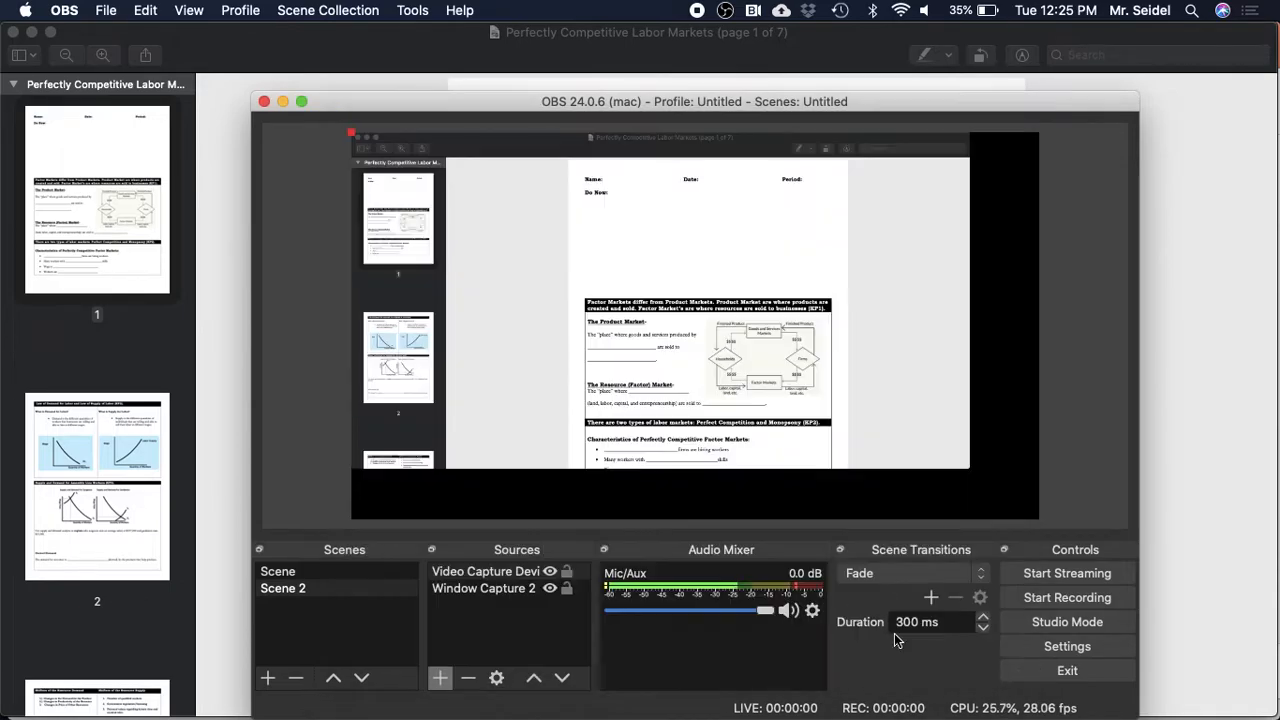
left_click(502, 575)
left_click(468, 677)
left_click(825, 426)
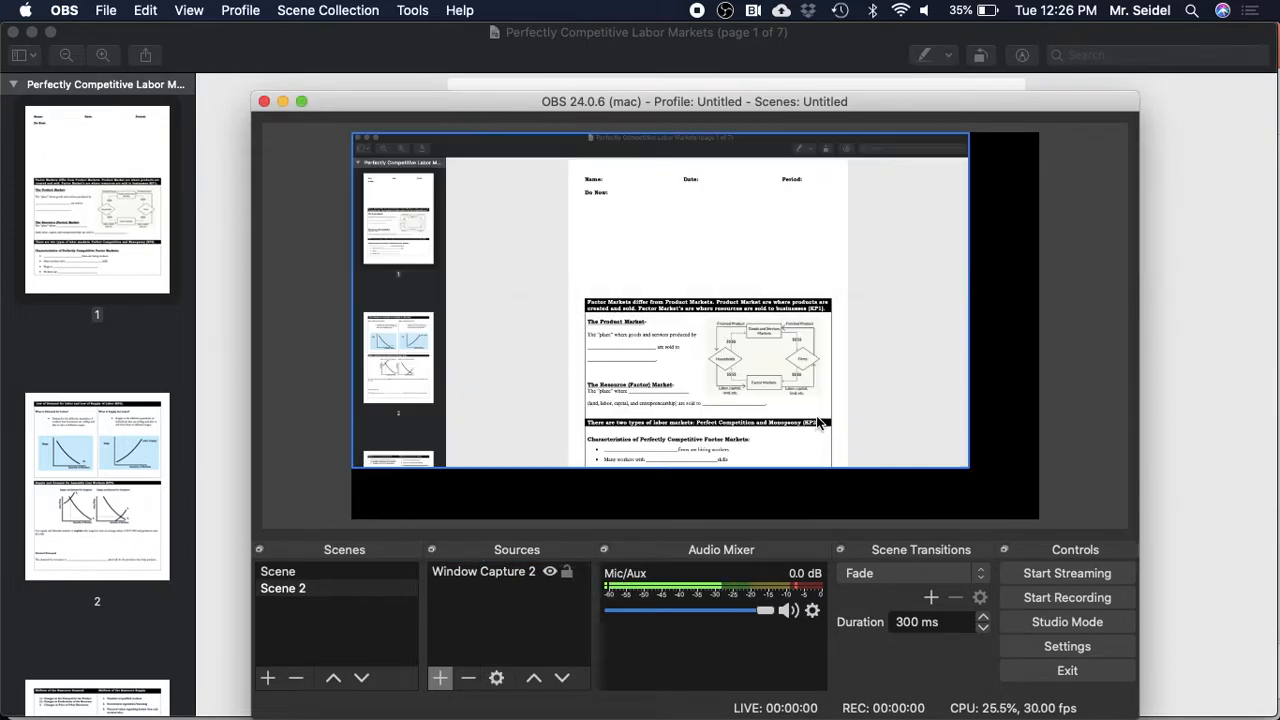
Step: Add the existing Video Capture Device webcam source to Scene 2
left_click(443, 680)
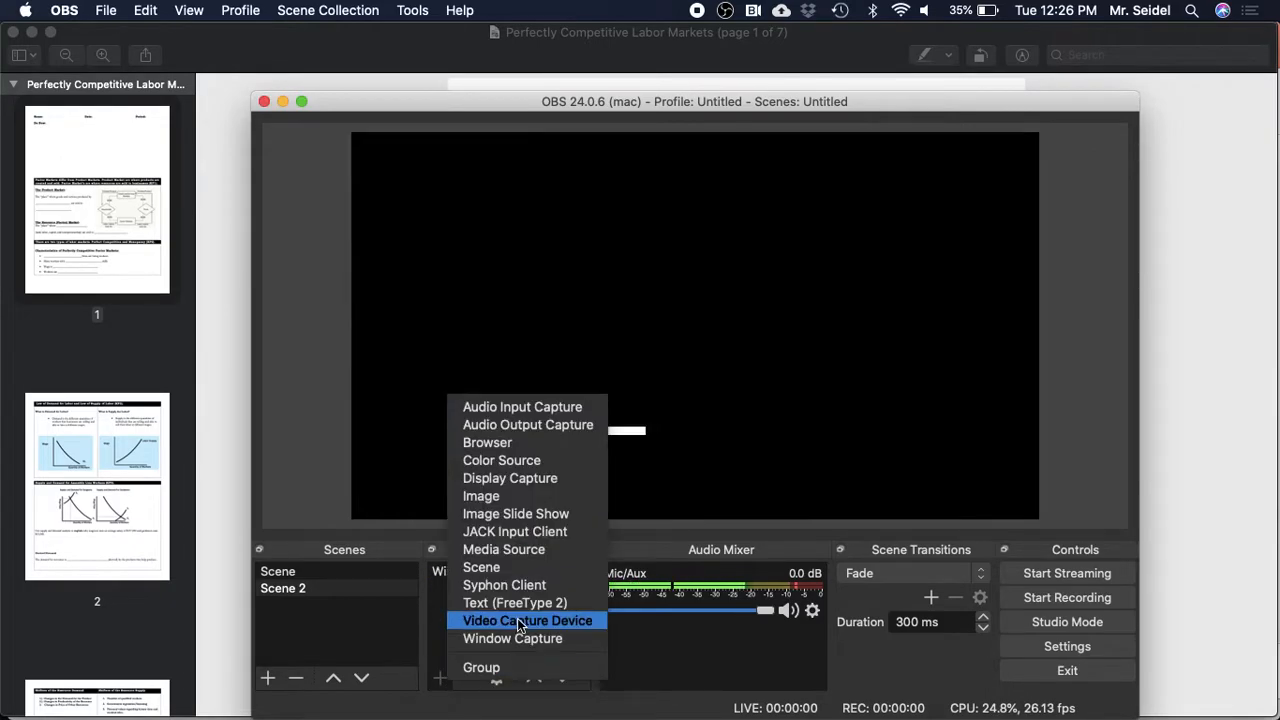
left_click(517, 620)
left_click(557, 194)
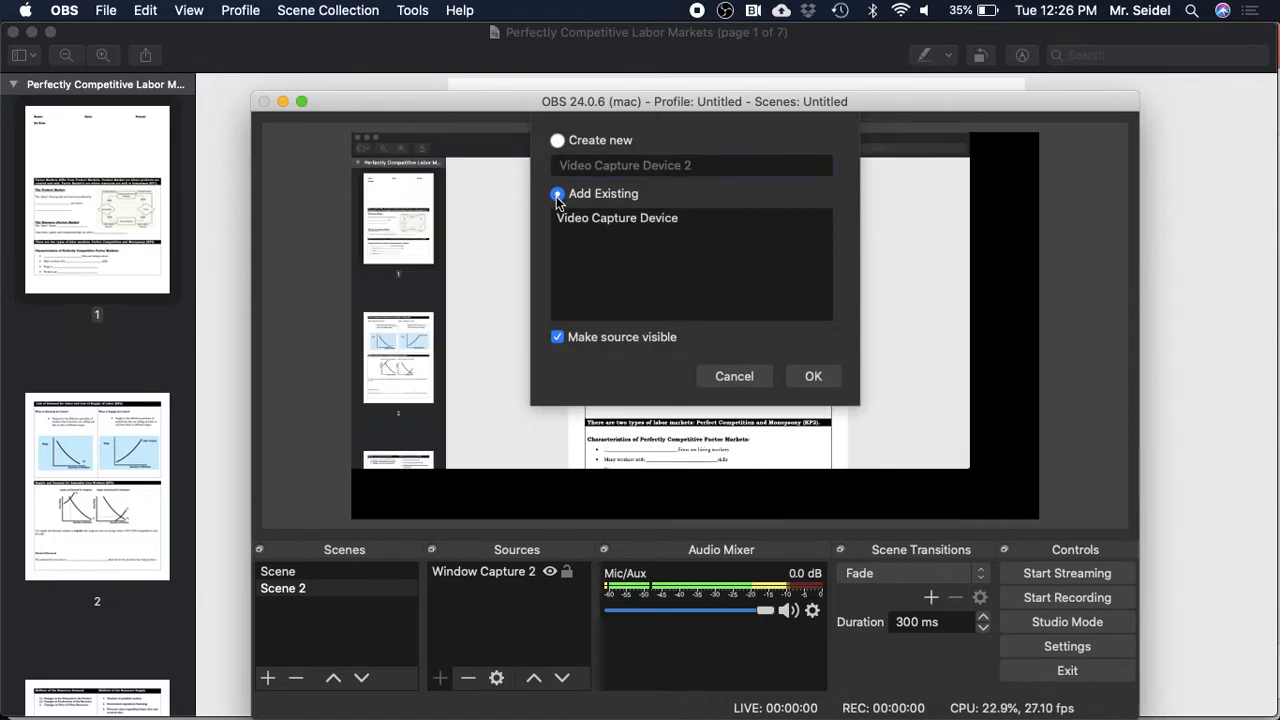
left_click(578, 227)
left_click(810, 375)
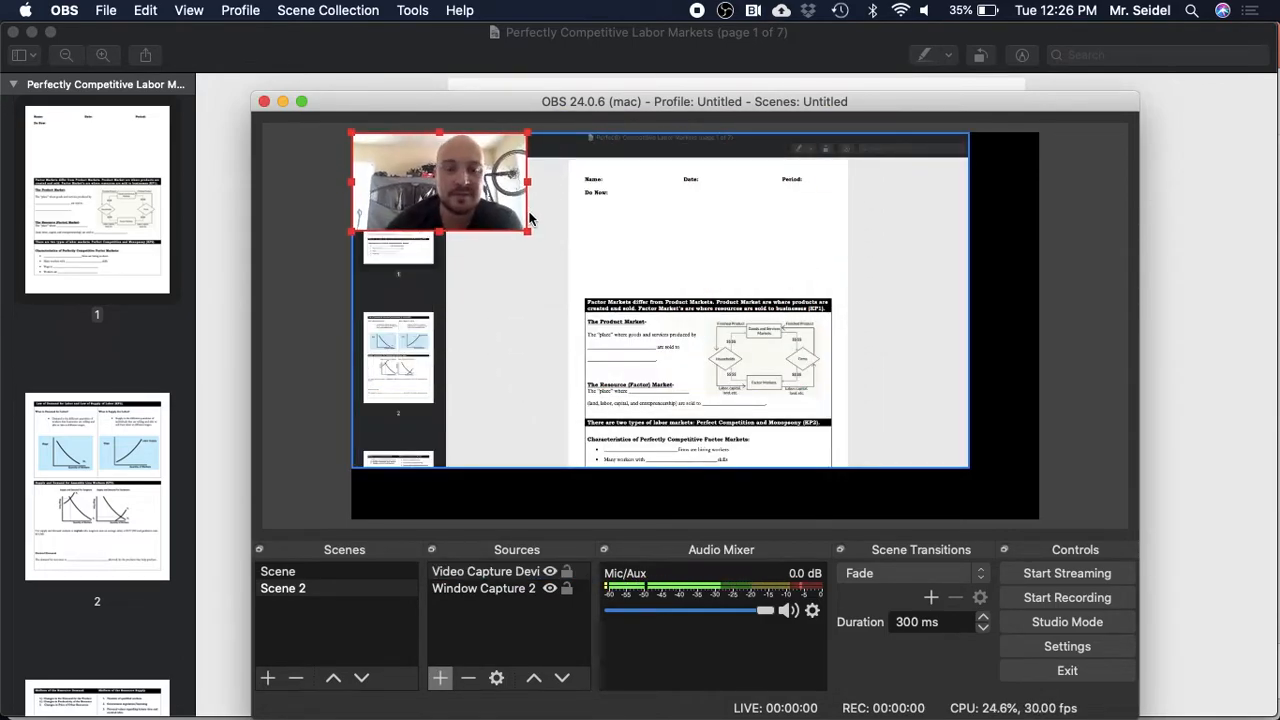
Step: Place the webcam picture in the canvas's upper-right corner and enlarge the worksheet capture to span the full canvas width
left_click_drag(507, 199, 932, 213)
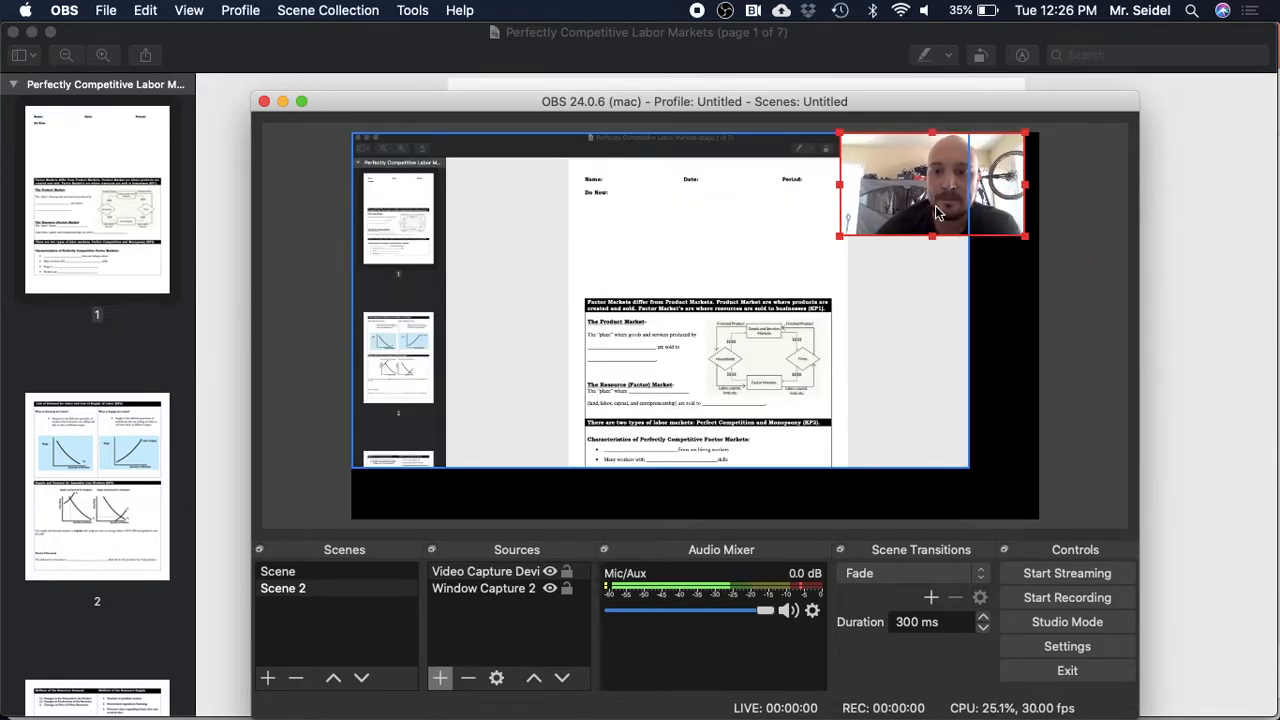
left_click(954, 461)
left_click_drag(974, 478, 1010, 511)
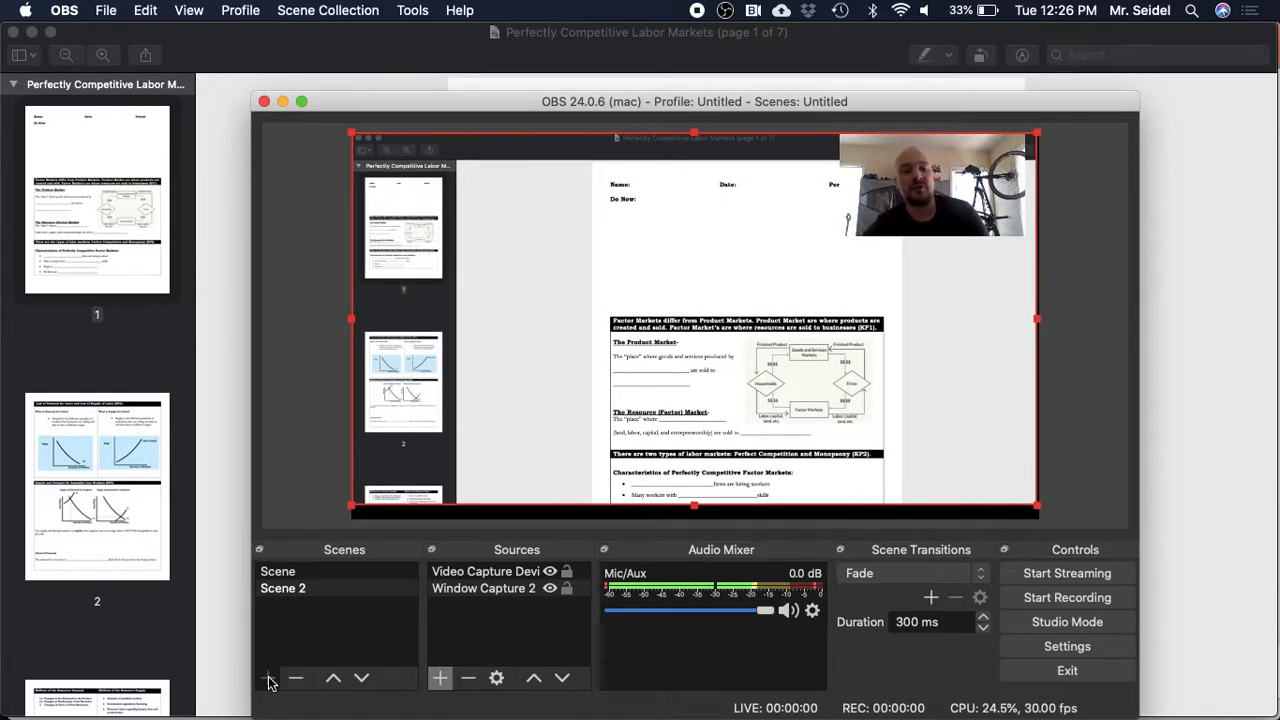
Step: Create Scene 3 and add the existing Video Capture Device webcam source to it
left_click(267, 677)
left_click(739, 195)
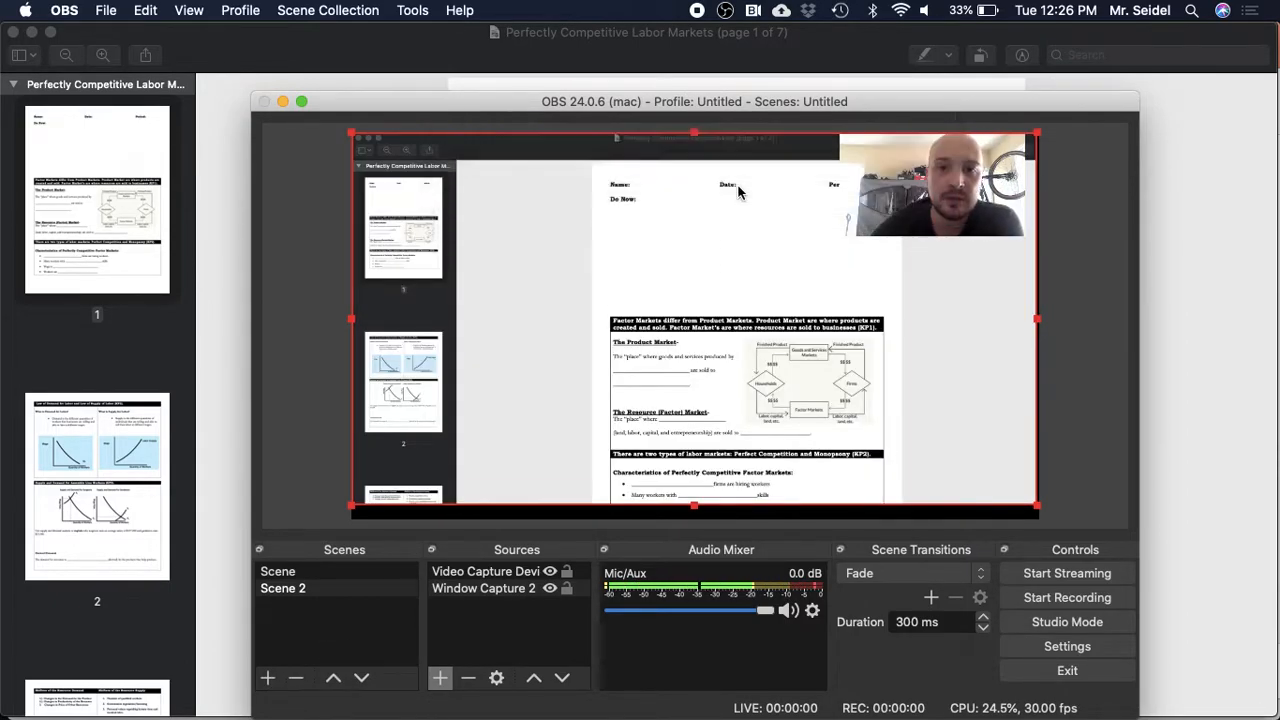
left_click(442, 677)
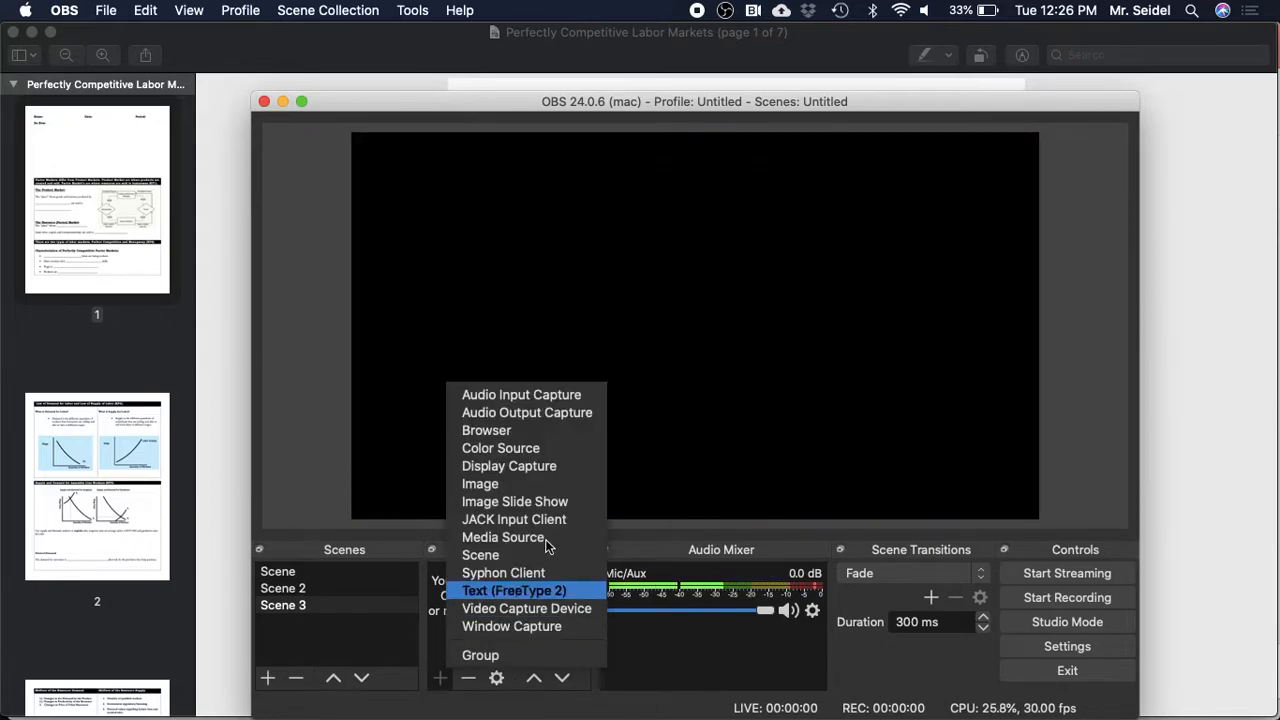
left_click(549, 610)
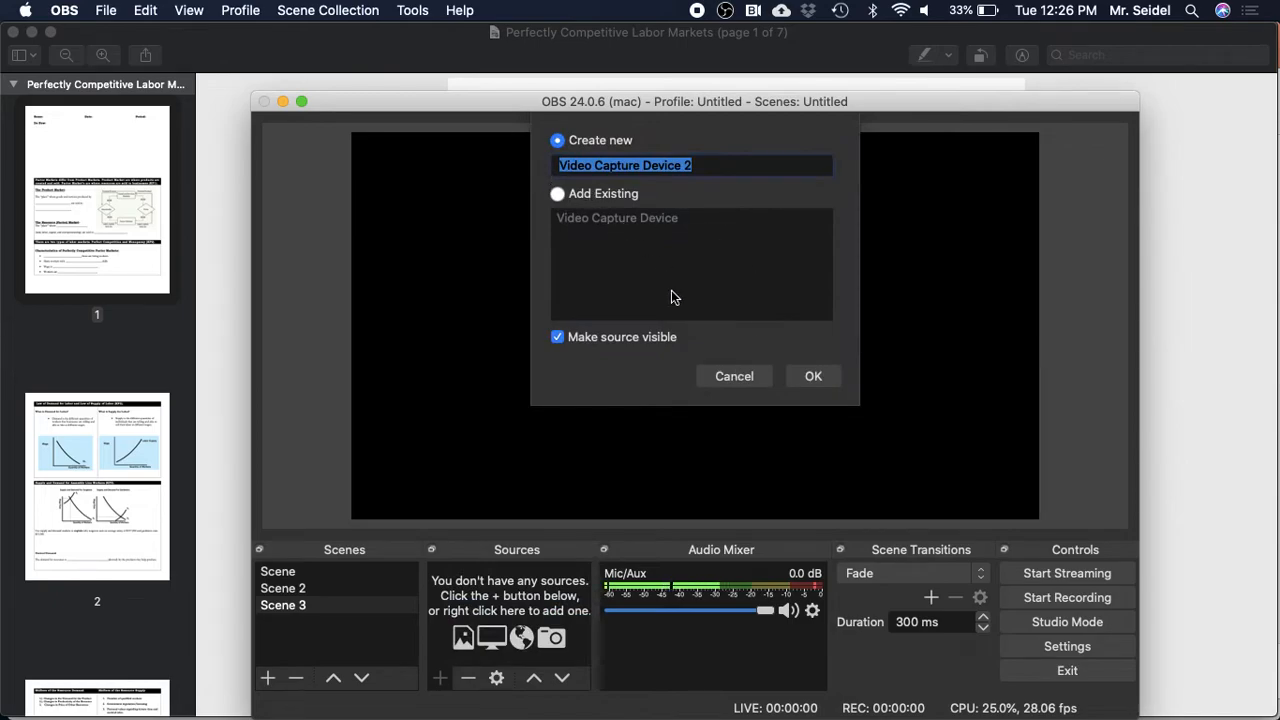
left_click(574, 193)
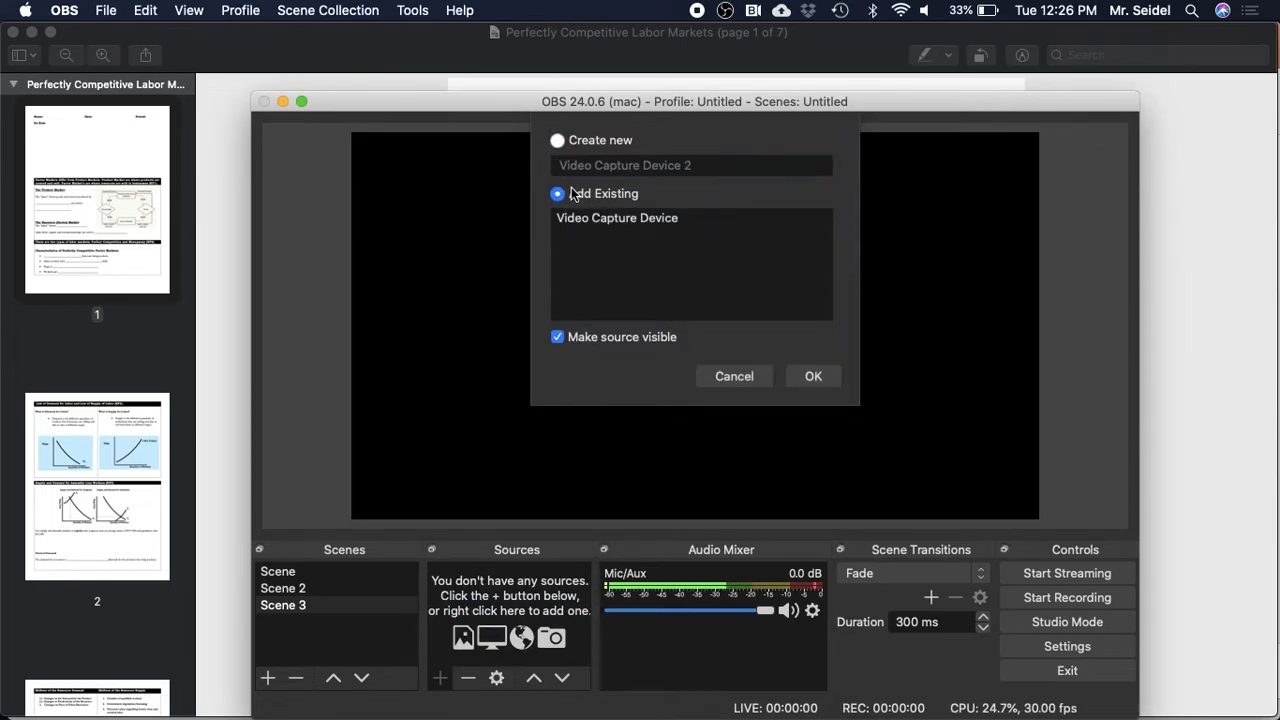
left_click(571, 224)
left_click(815, 378)
Step: Shrink the webcam picture in Scene 3 to under half the canvas width and place it in the upper-right area
left_click_drag(809, 391, 634, 291)
left_click_drag(519, 257, 902, 279)
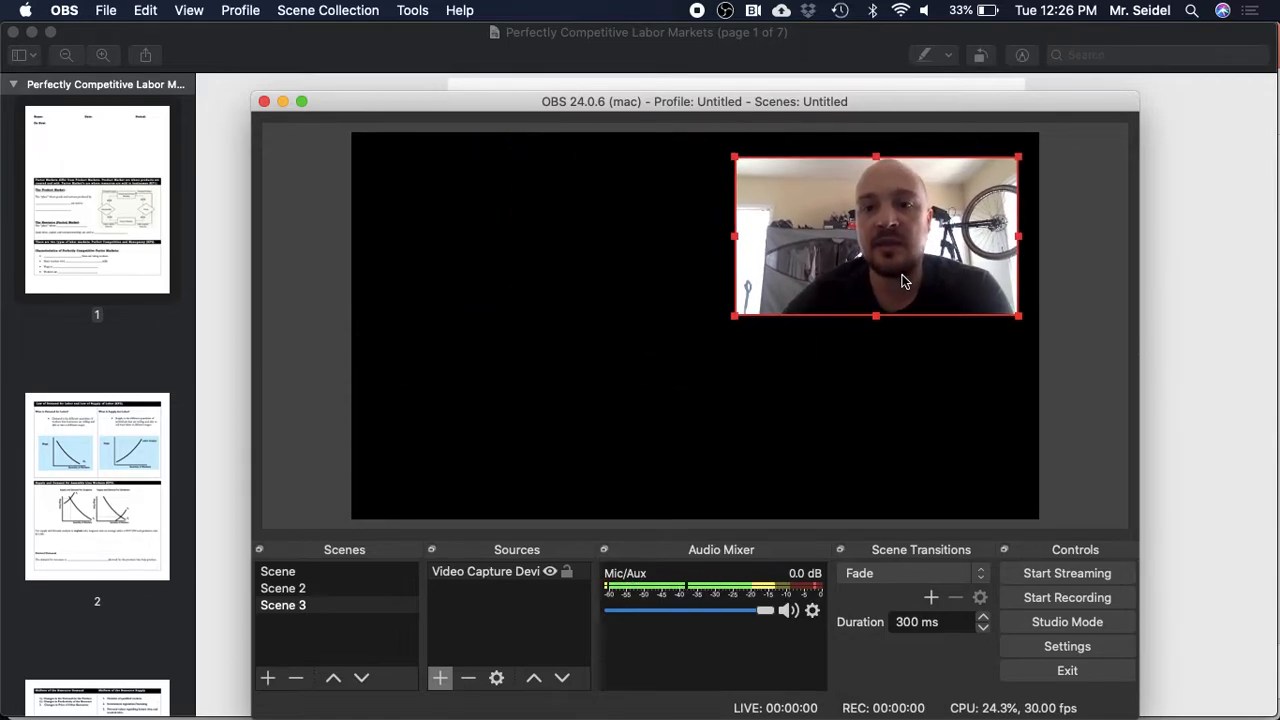
Step: Add a new Video Capture Device source to Scene 3 with the connected iPad as its device
left_click(437, 679)
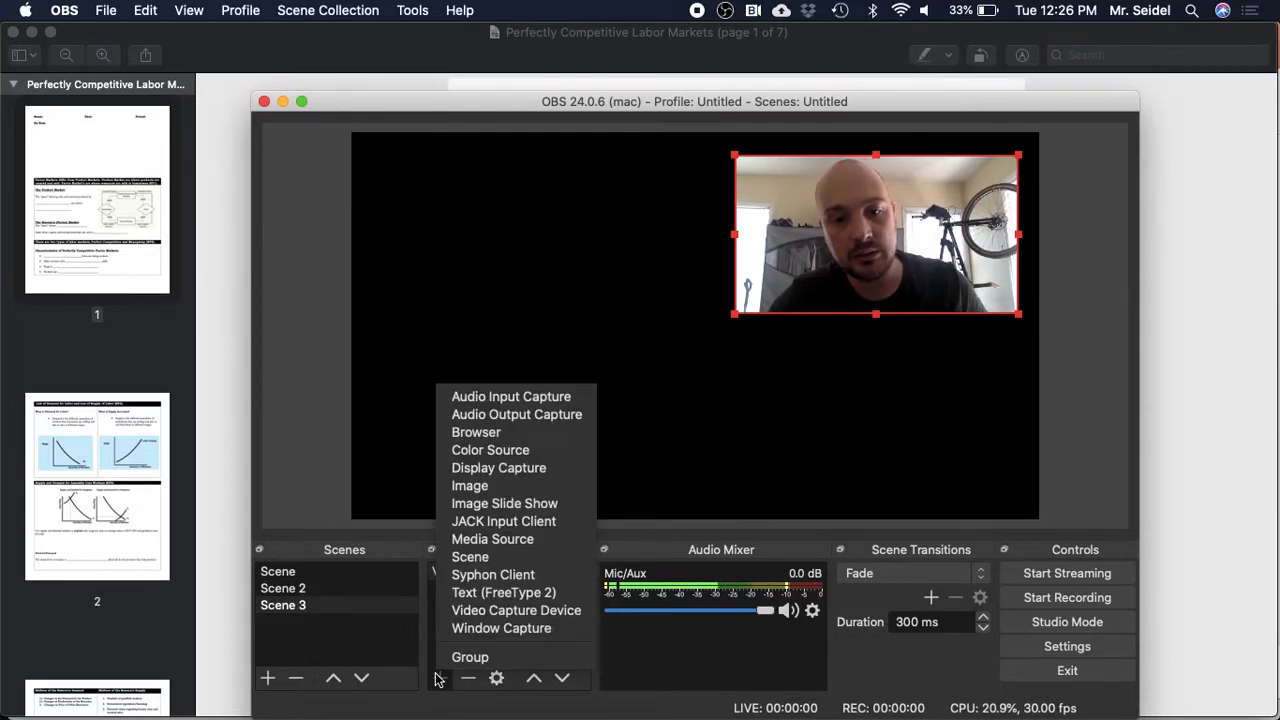
left_click(474, 612)
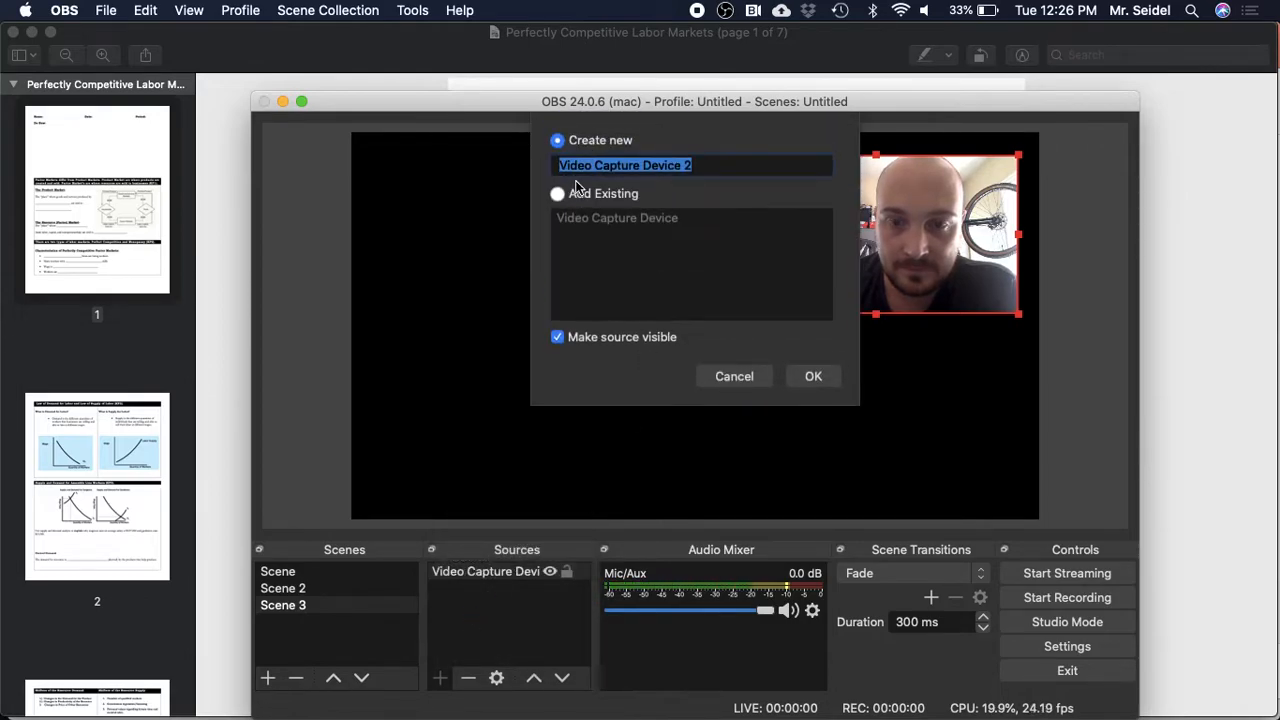
left_click(813, 377)
left_click(521, 494)
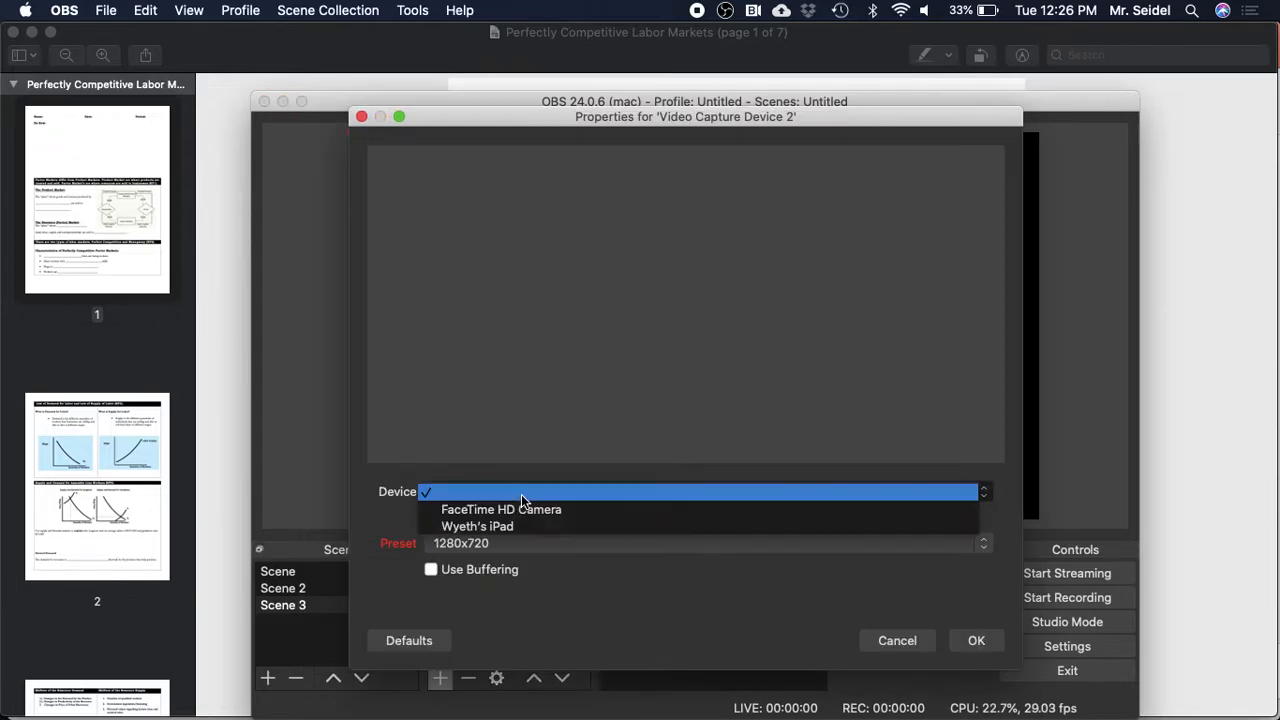
left_click(520, 526)
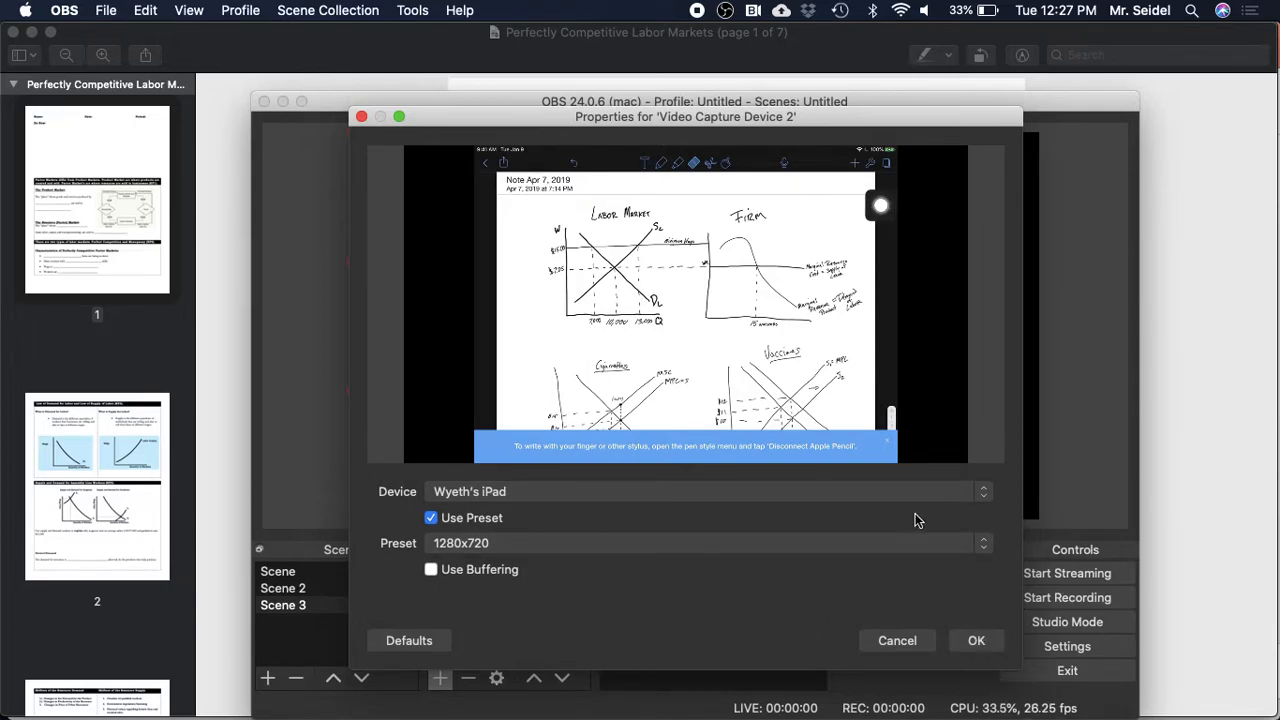
left_click(975, 641)
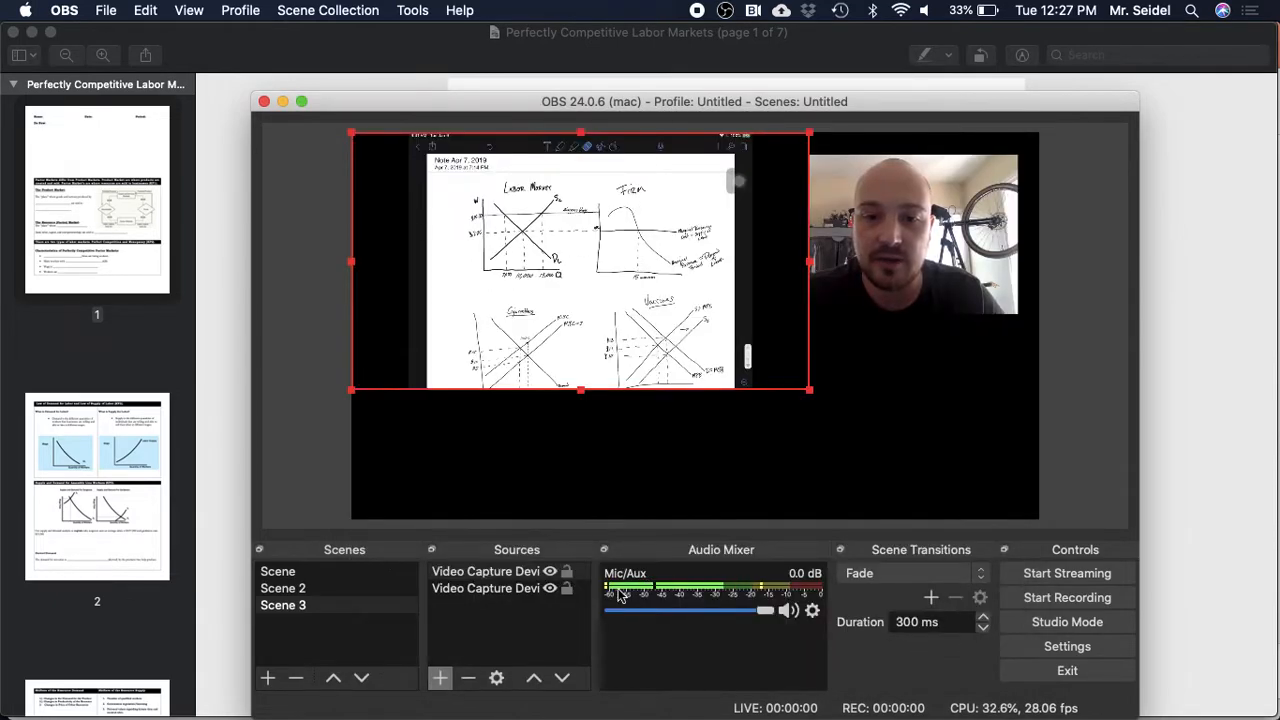
Step: Enlarge the iPad capture to cover most of the canvas and move it below the webcam in the source order
left_click_drag(810, 390, 994, 494)
left_click(1011, 282)
mouse_move(1007, 270)
left_mouse_down()
mouse_move(1014, 287)
mouse_move(1000, 291)
left_mouse_up()
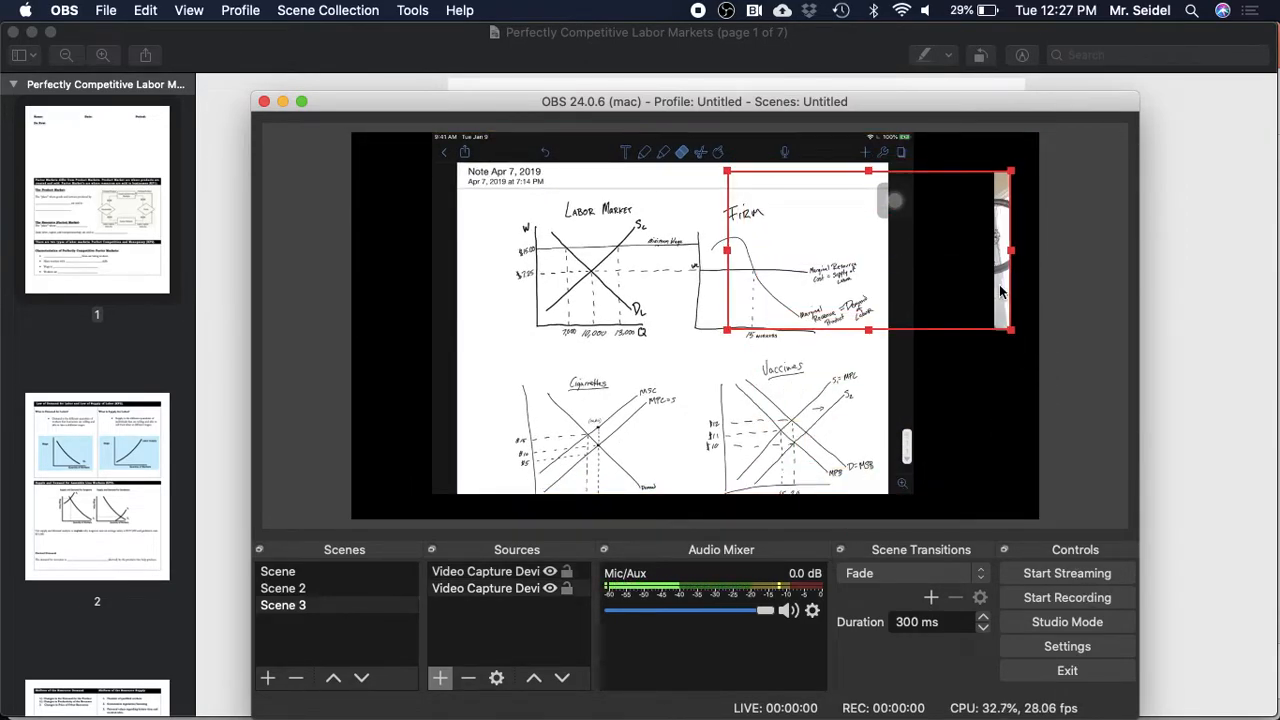
left_click(507, 574)
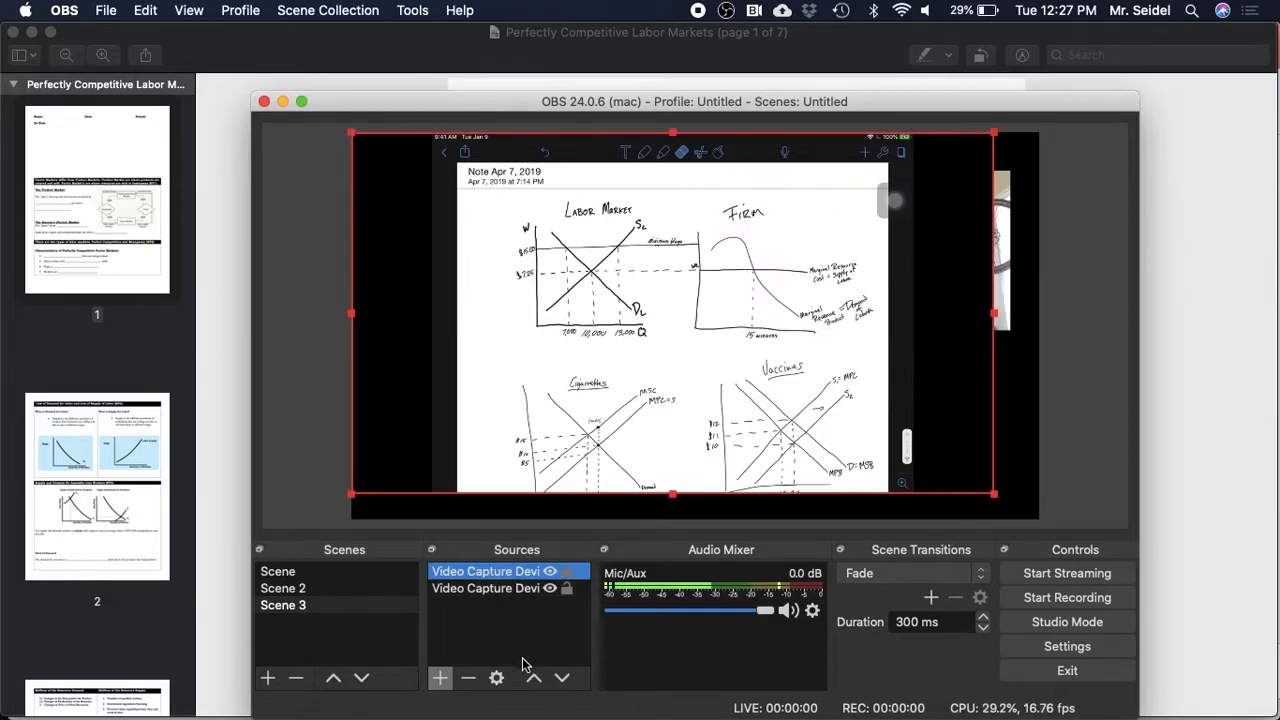
left_click(562, 678)
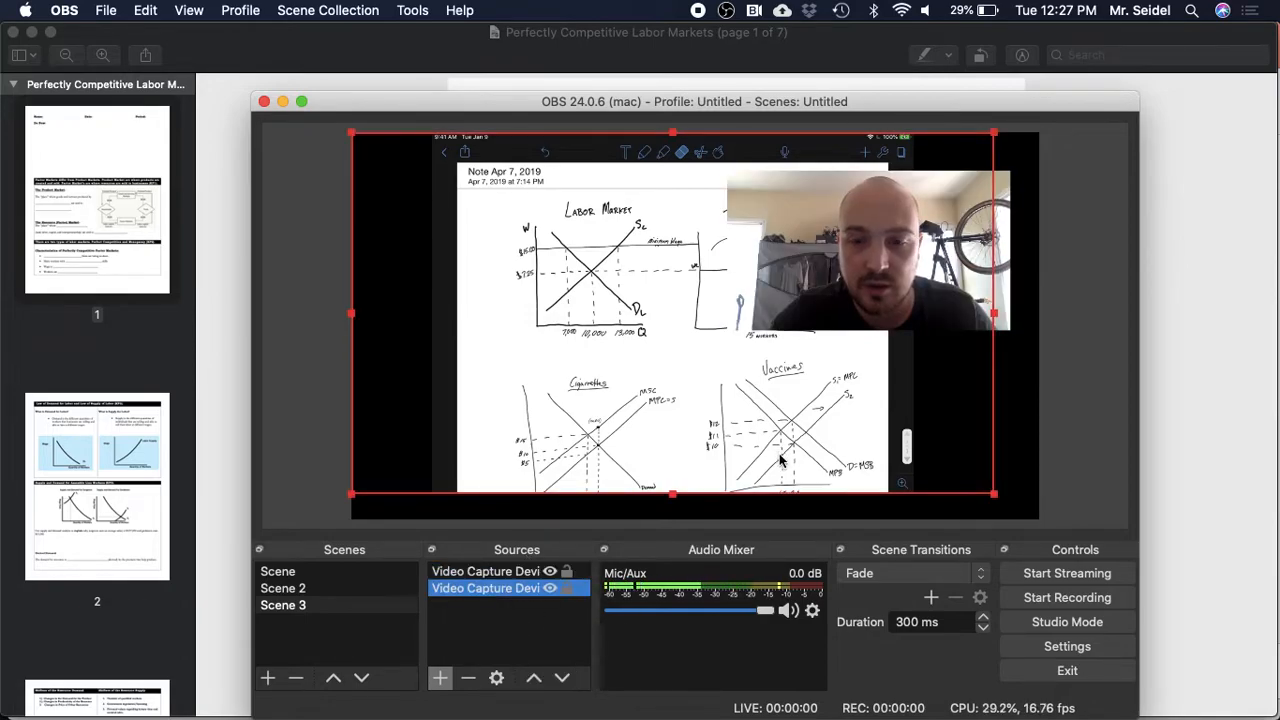
Step: Shrink the webcam picture into the canvas's upper-right corner and enlarge the iPad capture slightly behind it
left_click(868, 326)
left_click_drag(868, 330, 965, 197)
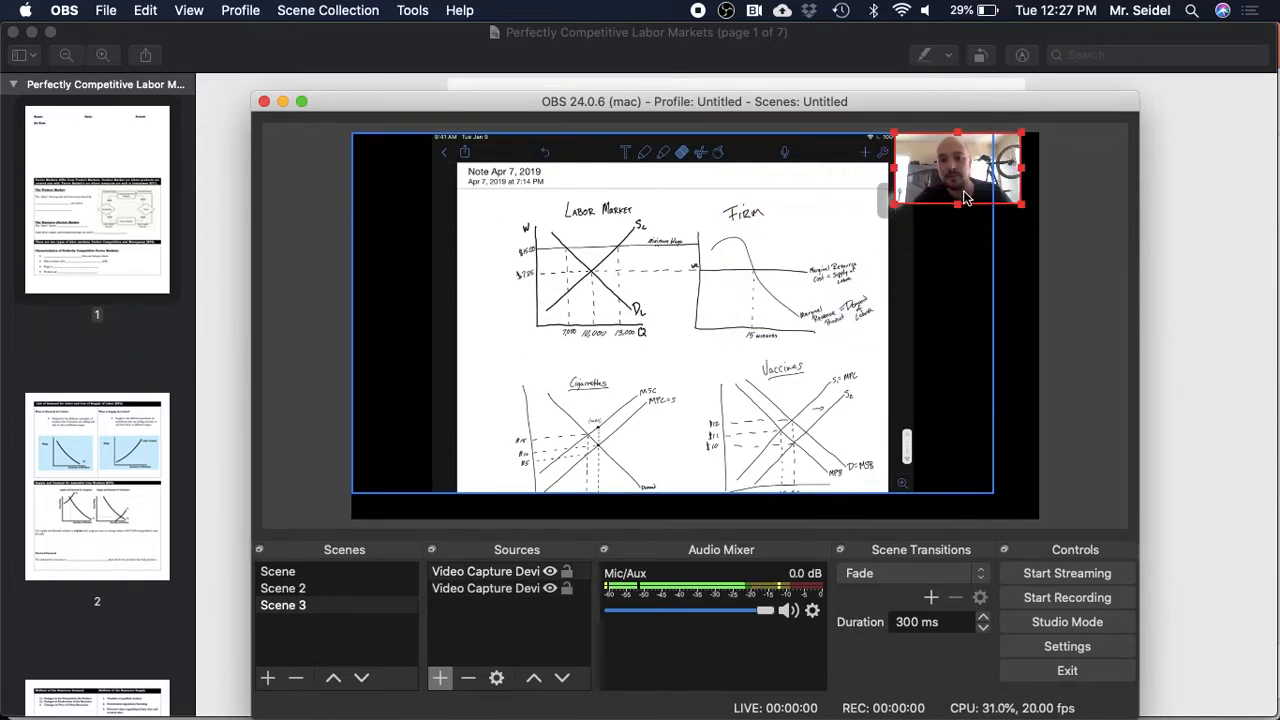
left_click(972, 487)
left_click_drag(993, 495, 1008, 502)
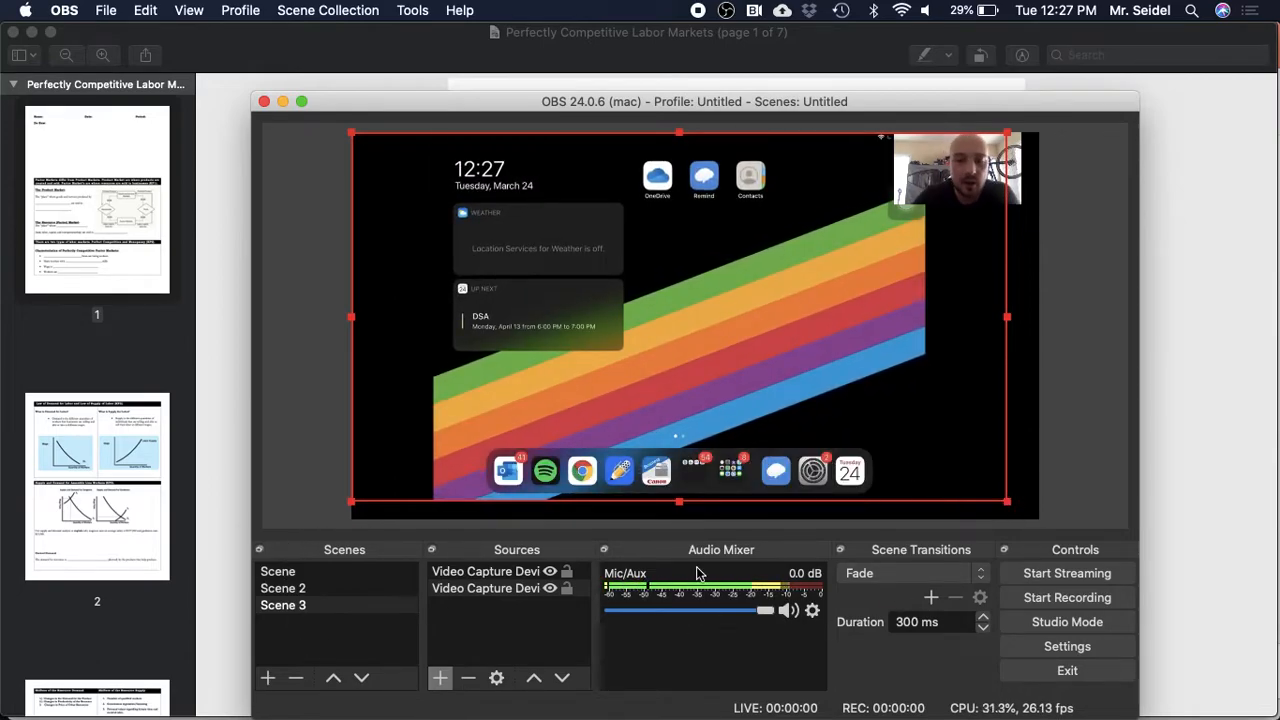
Step: Switch between Scene, Scene 2 and Scene 3 to check their layouts and transitions, ending on the slides scene
left_click(278, 571)
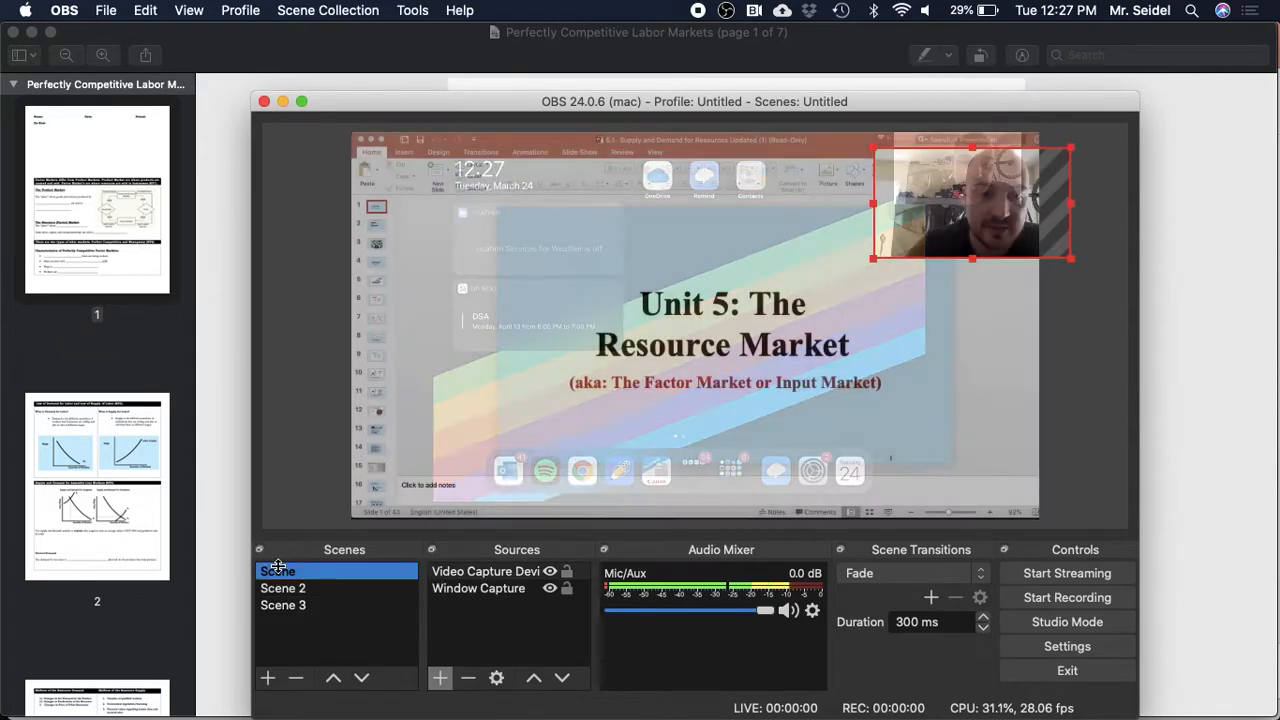
left_click(285, 589)
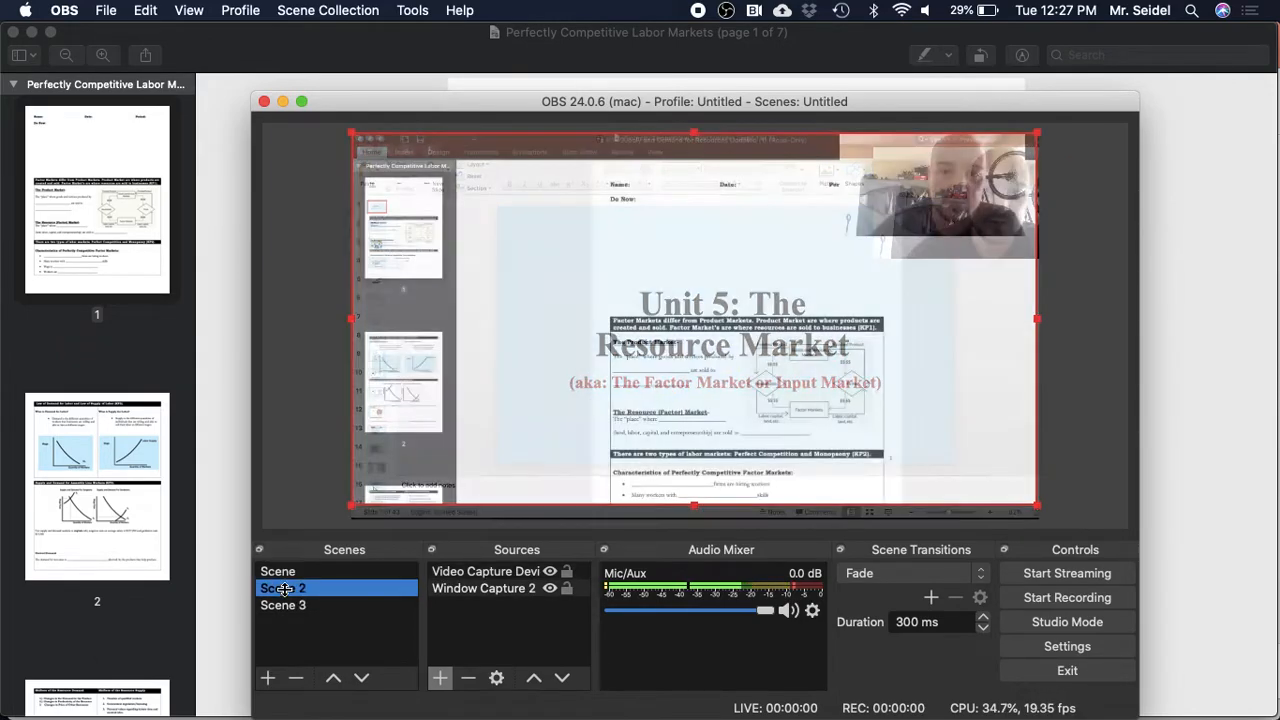
left_click(292, 606)
left_click(292, 588)
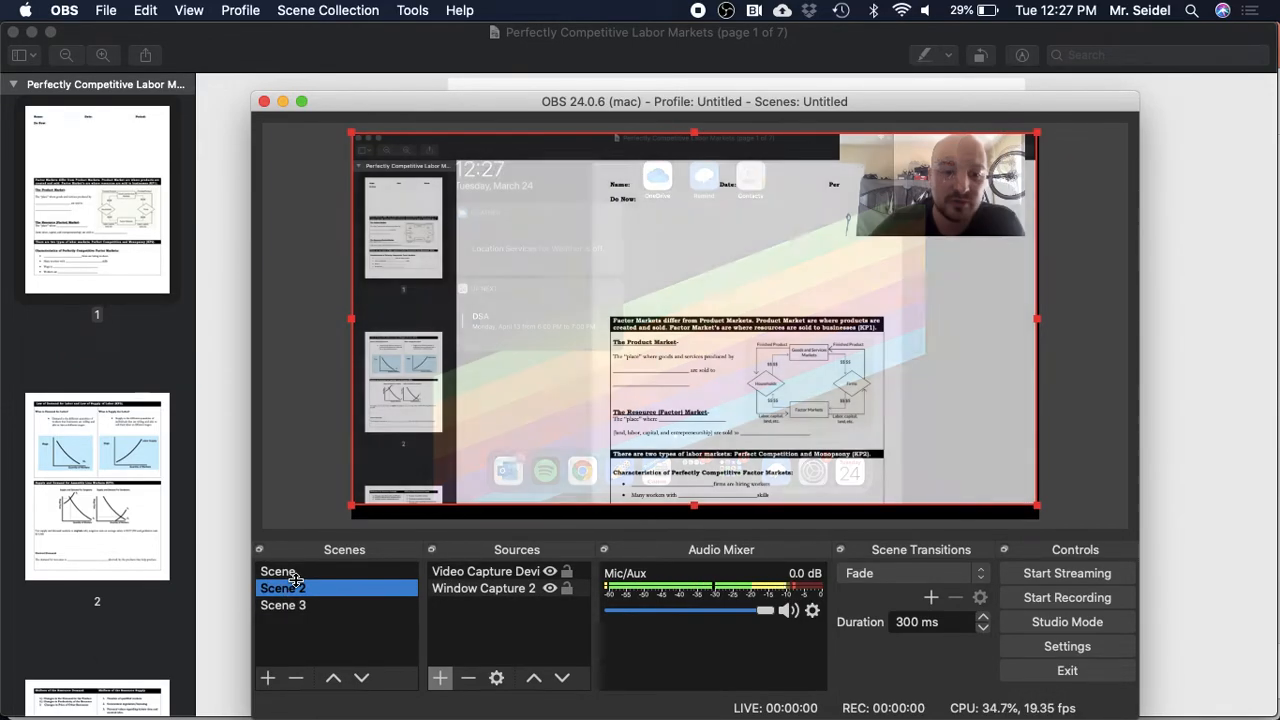
left_click(287, 570)
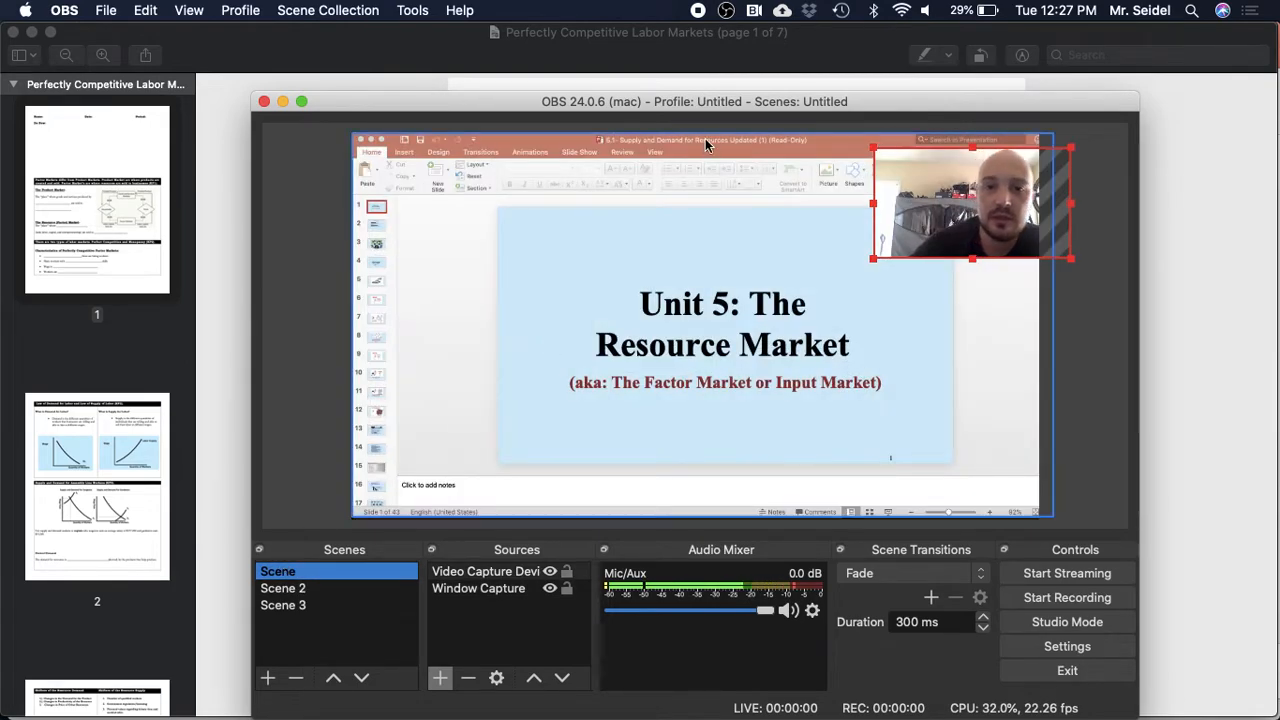